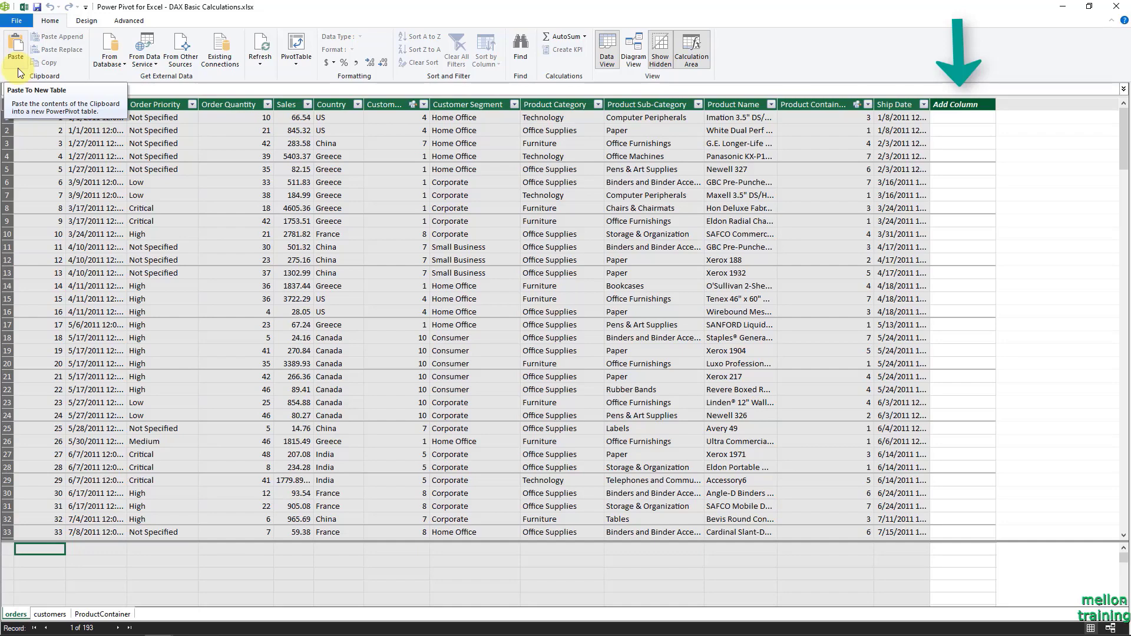
Add a calculated column to the orders table with the formula =+5
click(962, 117)
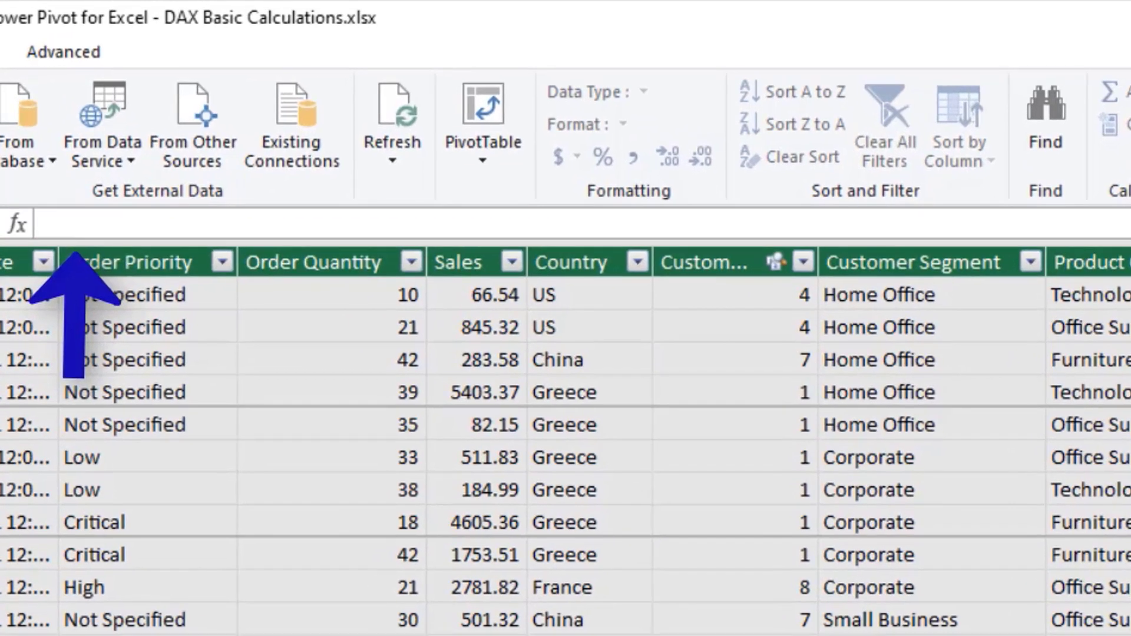
text(=+)
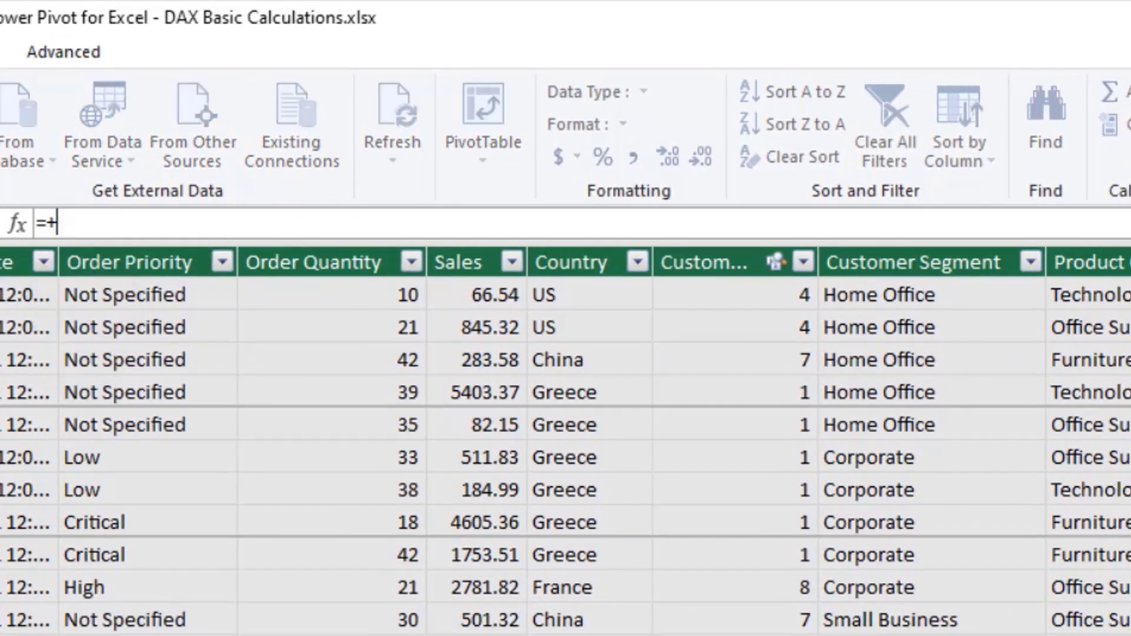
text(5)
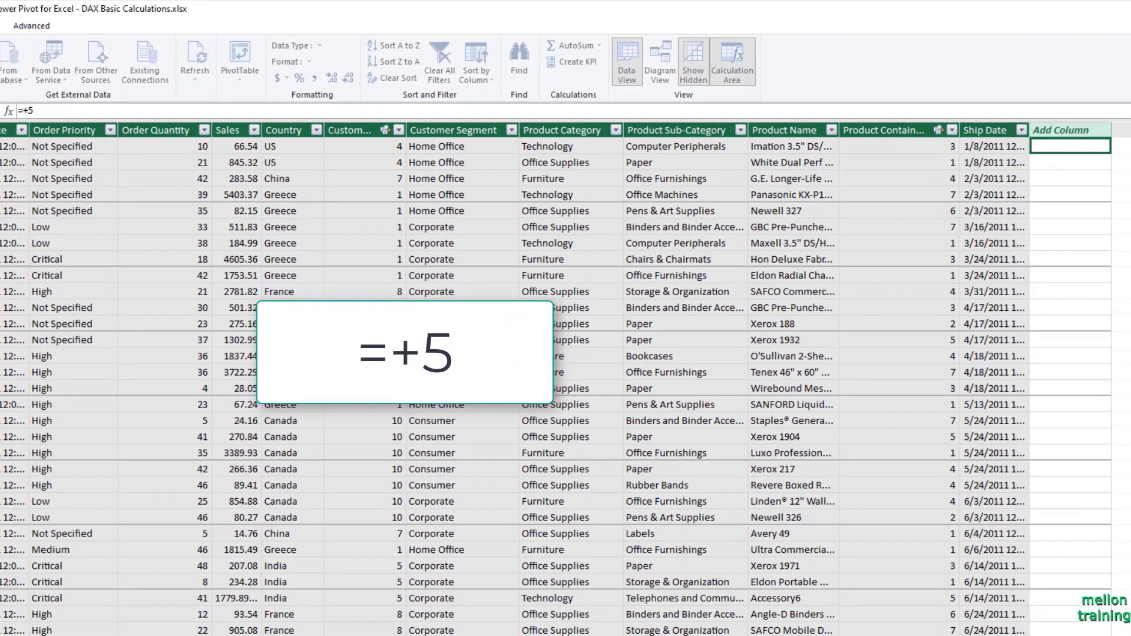
key(Return)
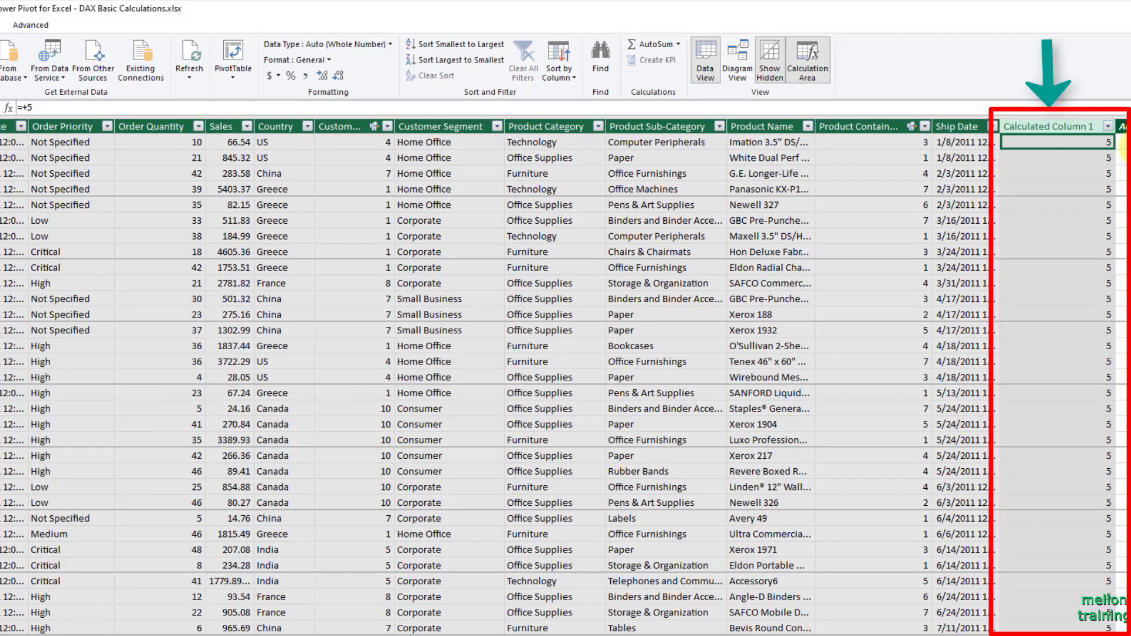
Rename the new calculated column as Integer and narrow it to fit its heading
right_click(1048, 124)
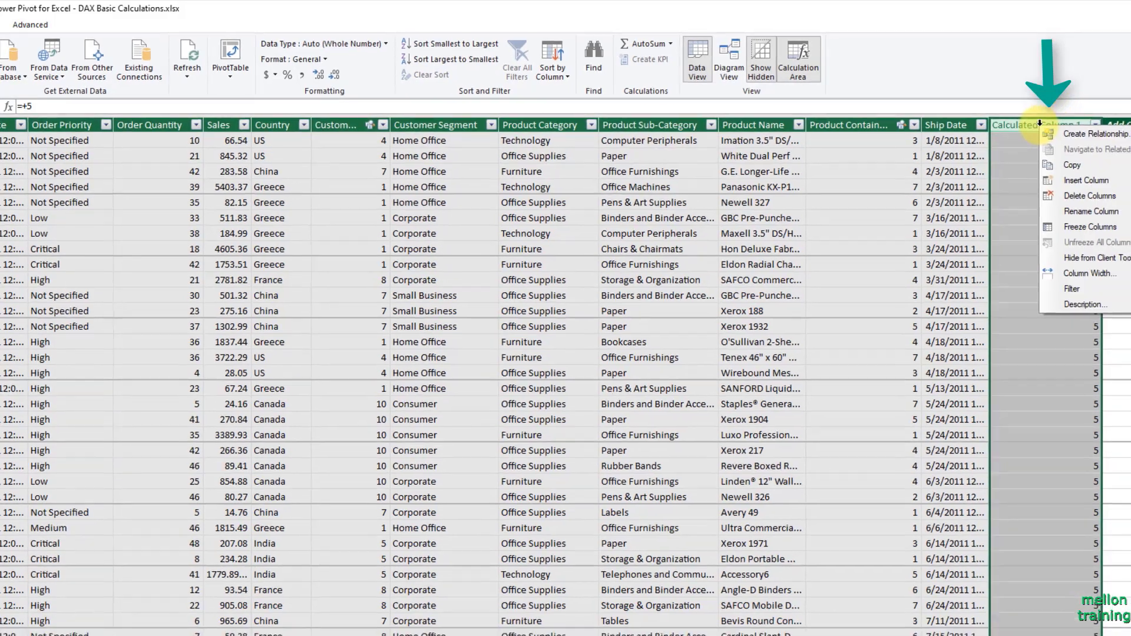
click(1093, 213)
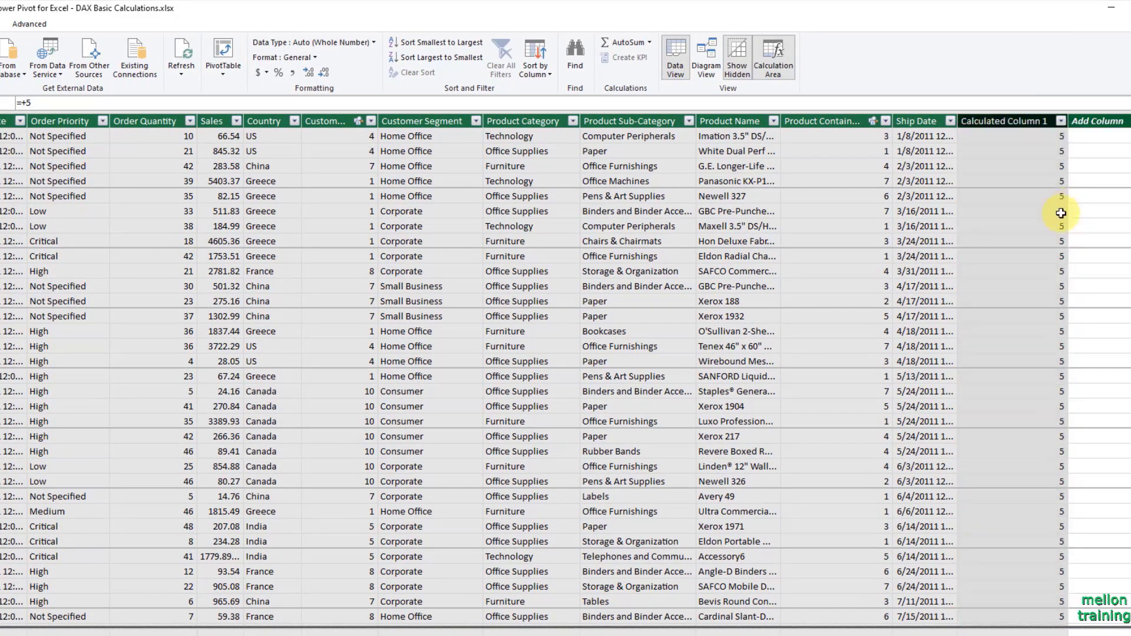
key(BackSpace)
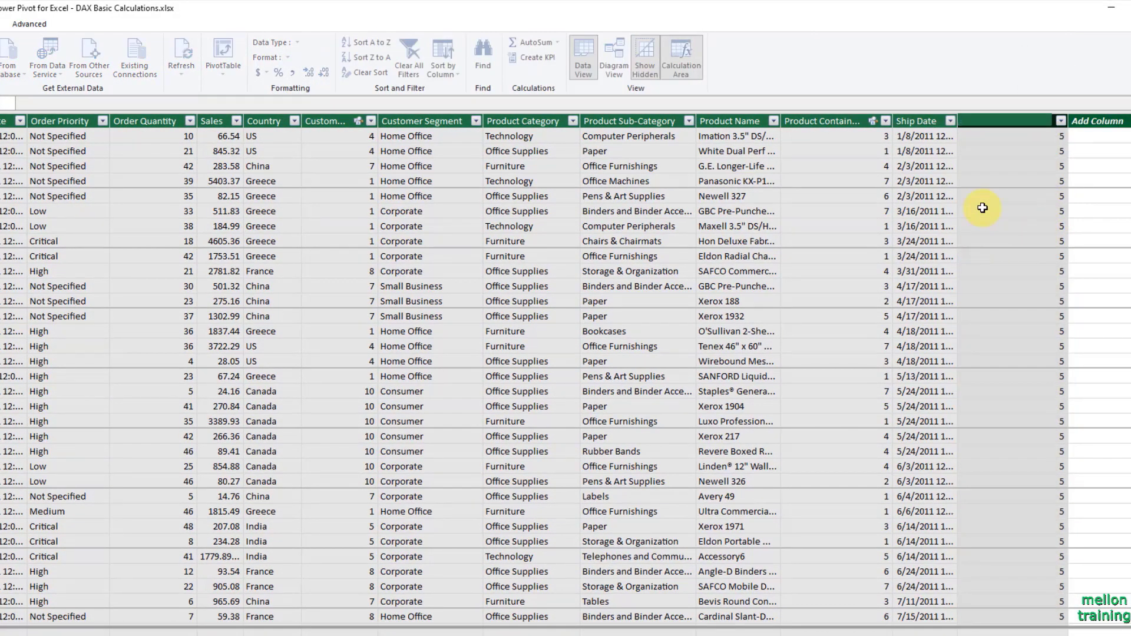
text(Integer)
key(Return)
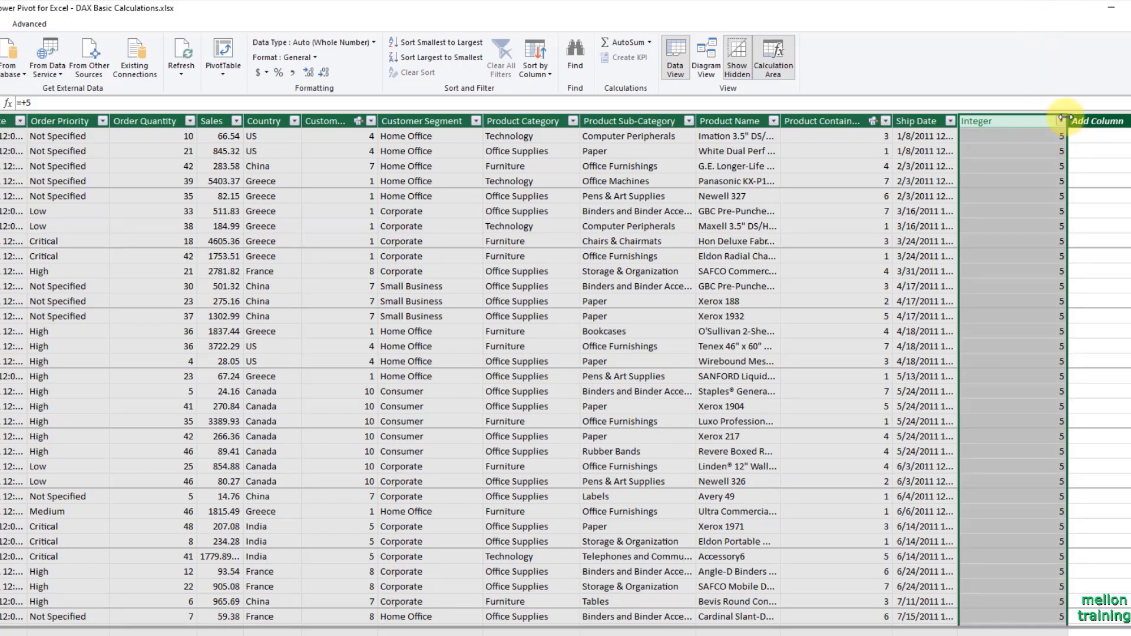
drag(1067, 119, 1011, 119)
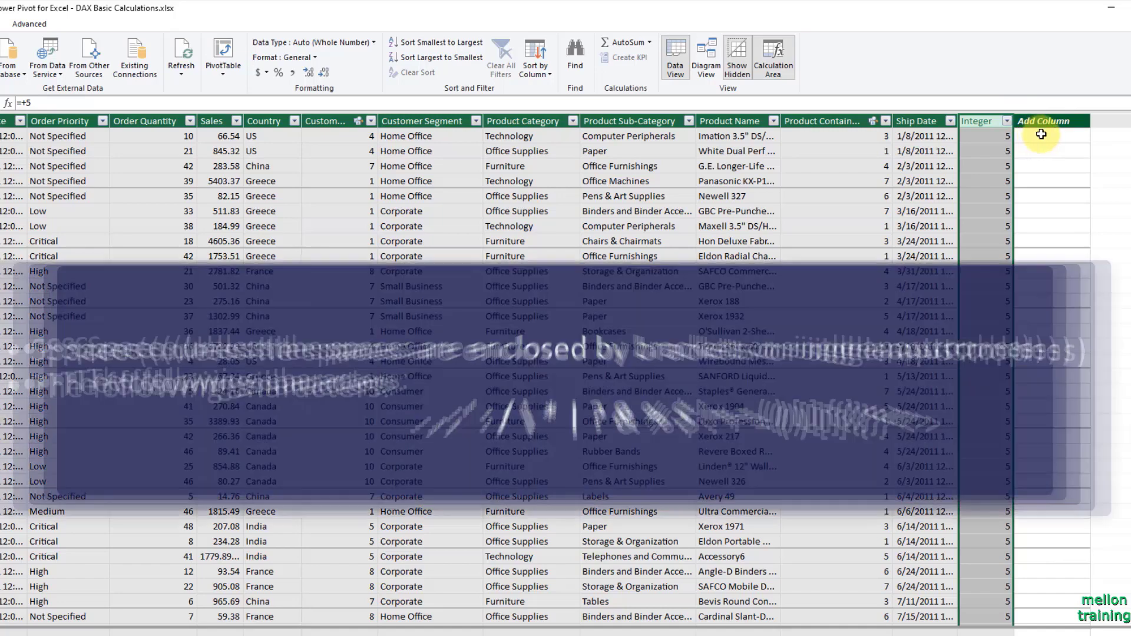
Add another calculated column to the orders table with the formula =+"5"
click(1036, 134)
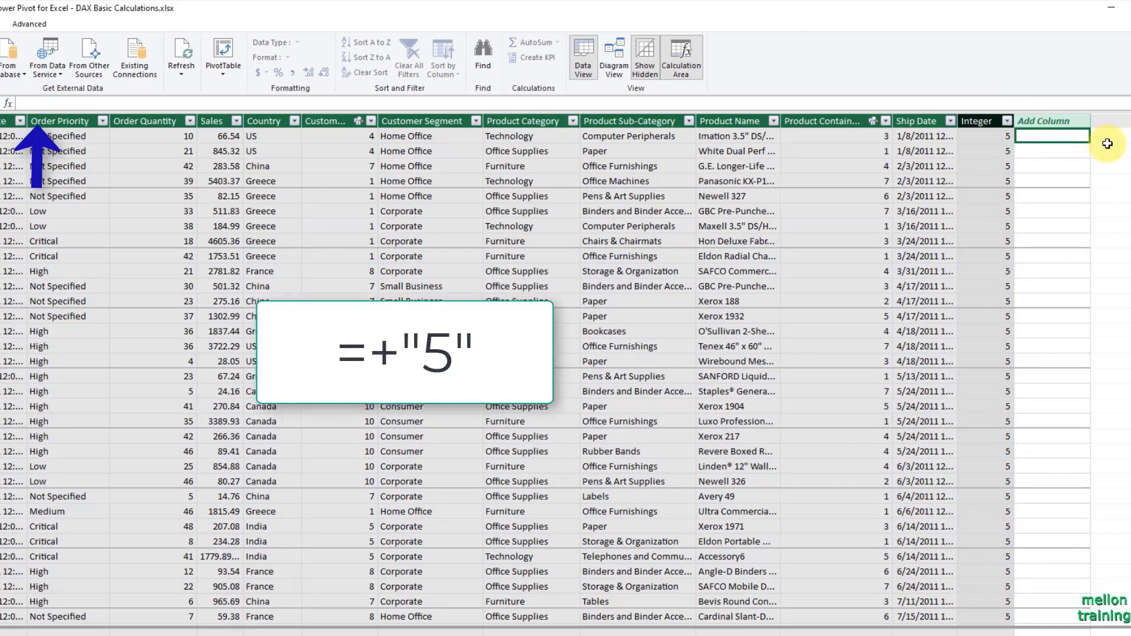
text(=+)
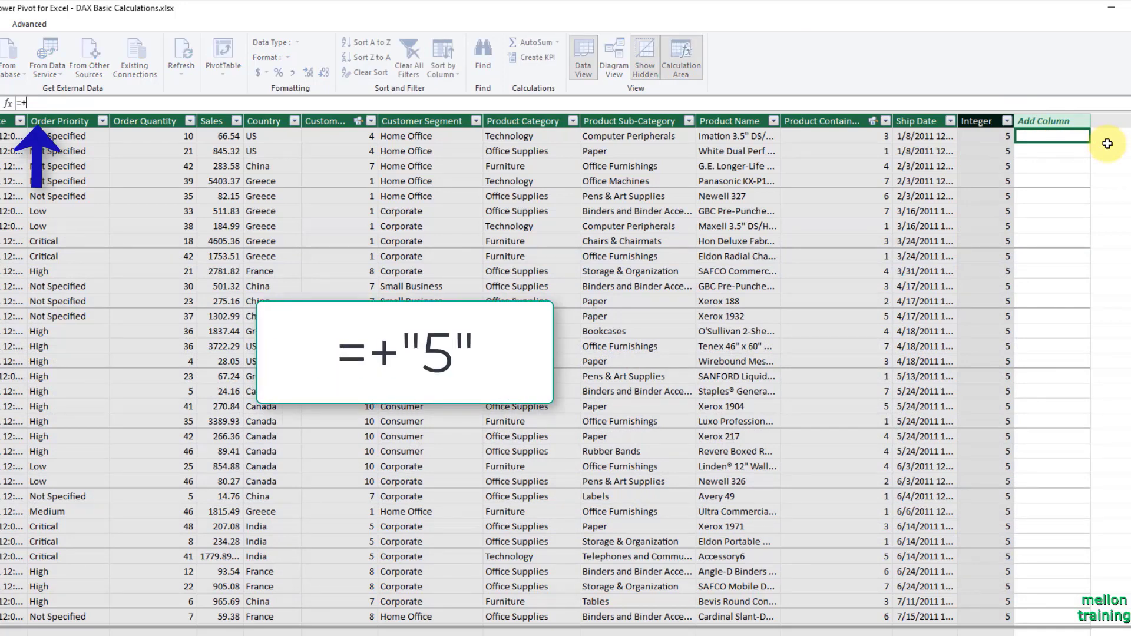
text("5")
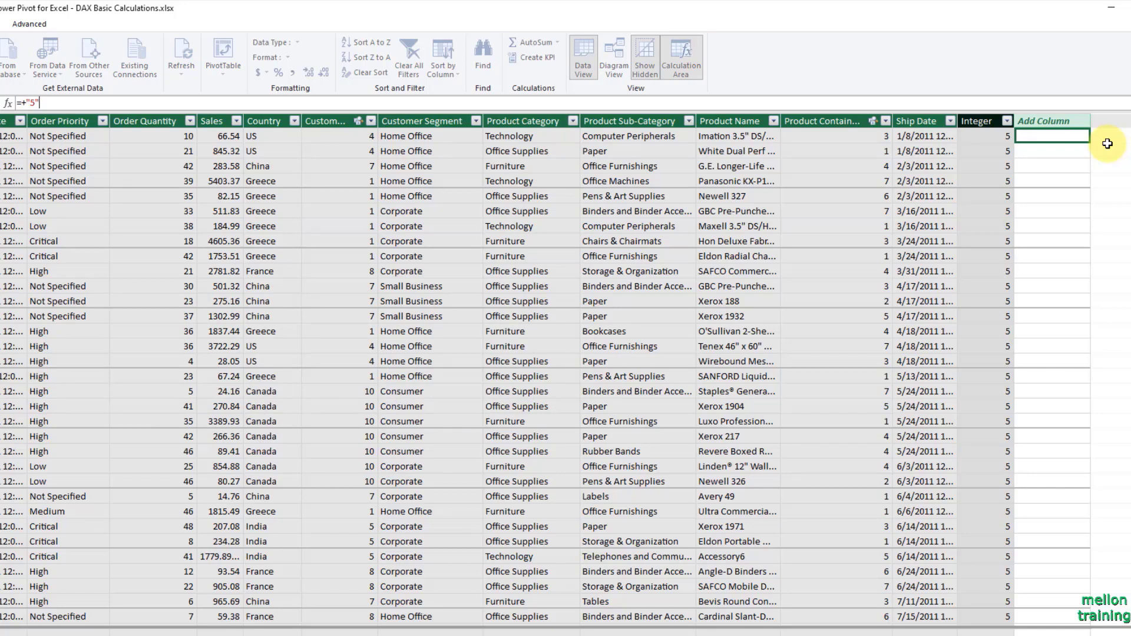
key(Return)
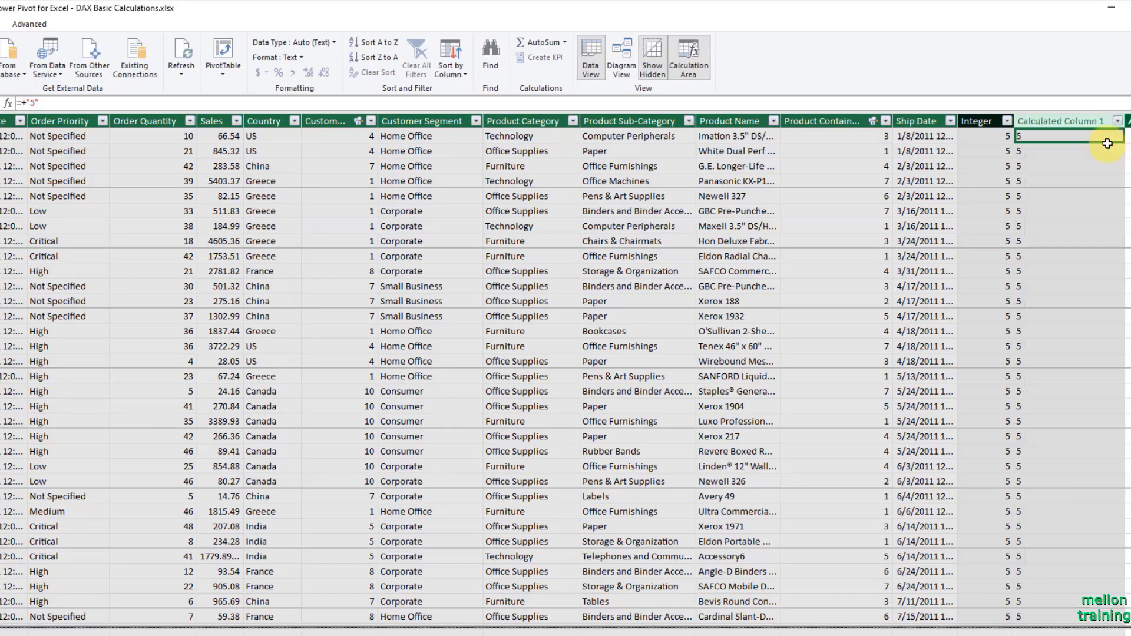
Rename the calculated column beside Integer as Text Number and narrow it
right_click(1077, 120)
click(1077, 205)
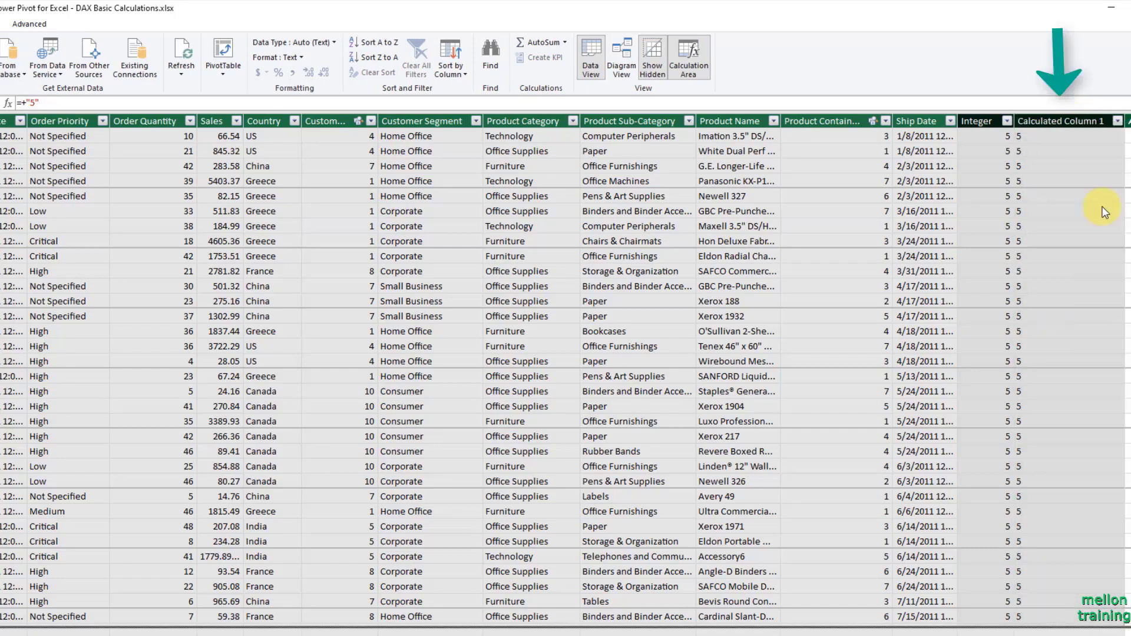
text(Text N)
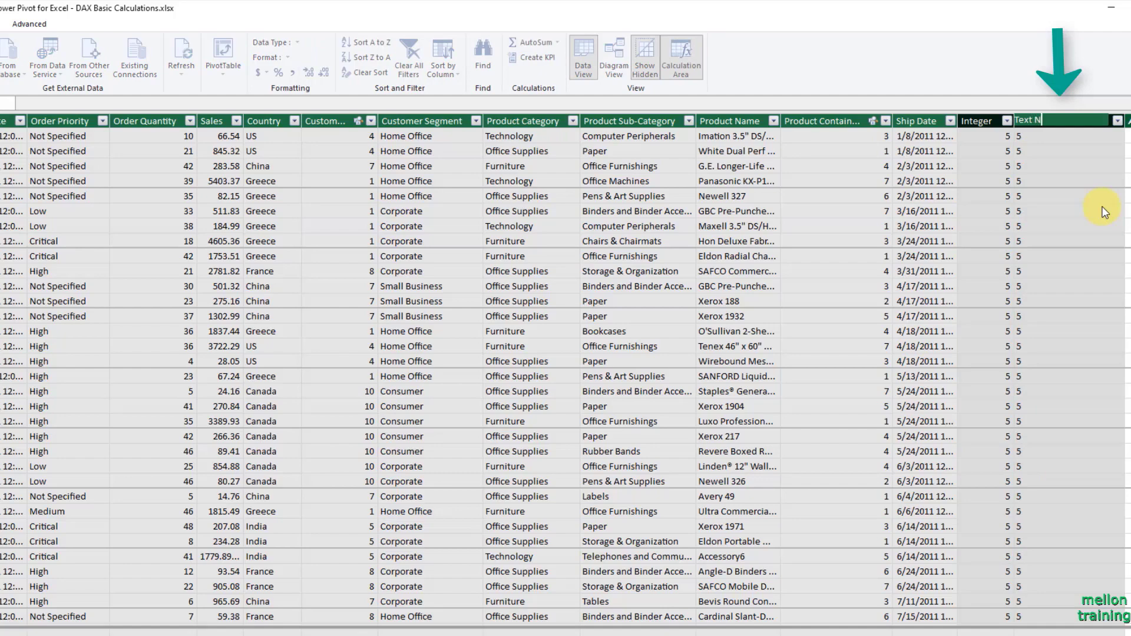
text(umber)
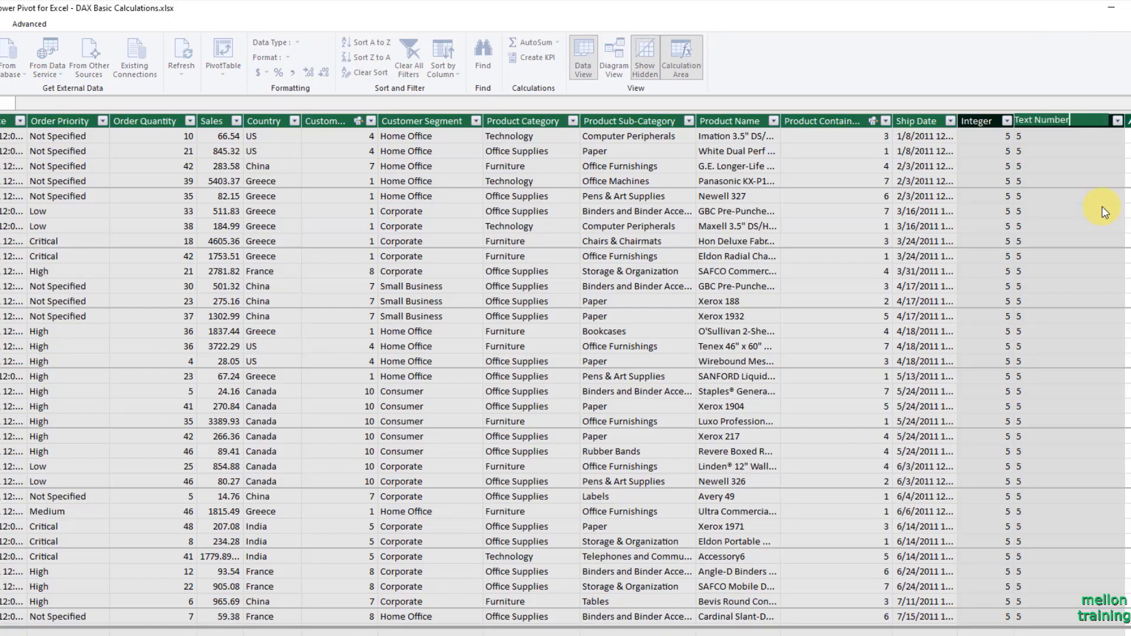
key(Return)
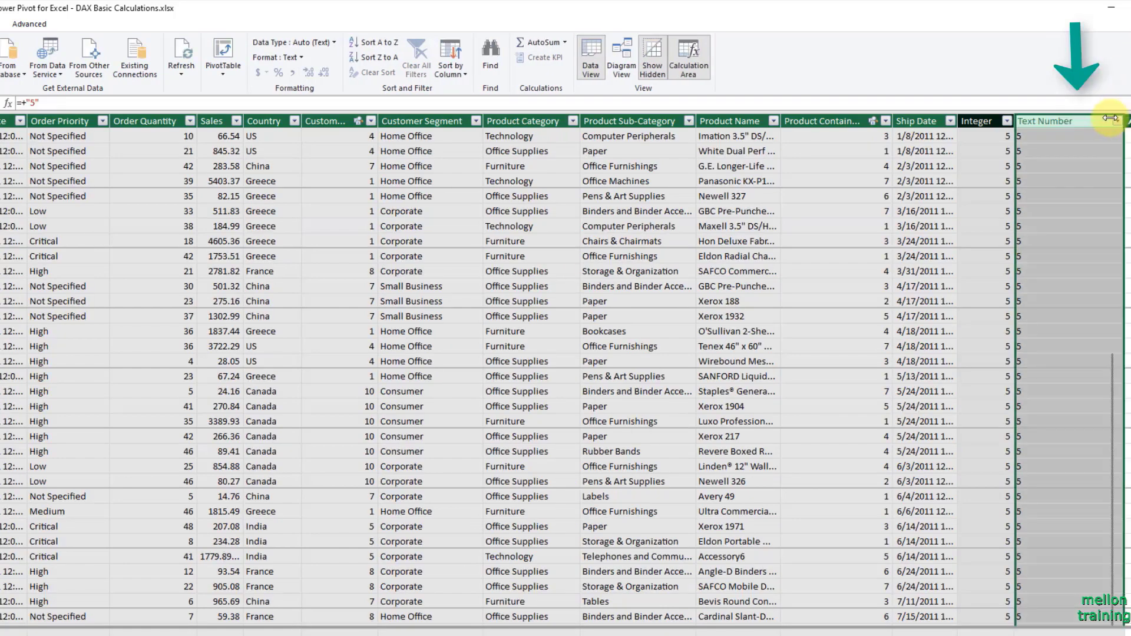
drag(1100, 118, 1090, 118)
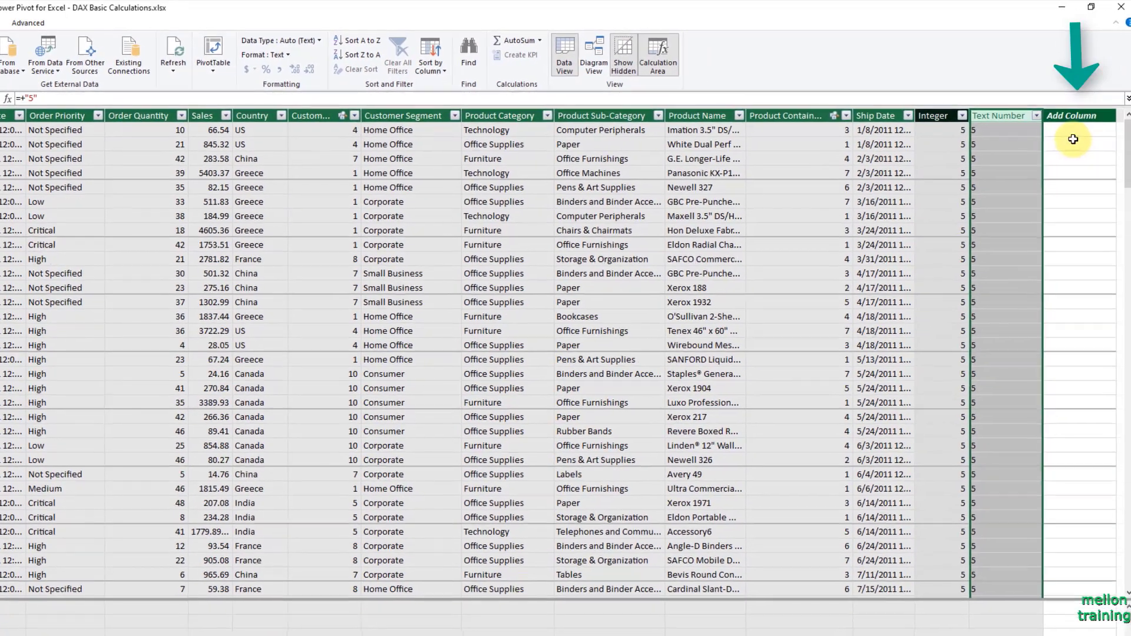
Add a calculated column after Text Number with the formula ="Canada"
click(1073, 133)
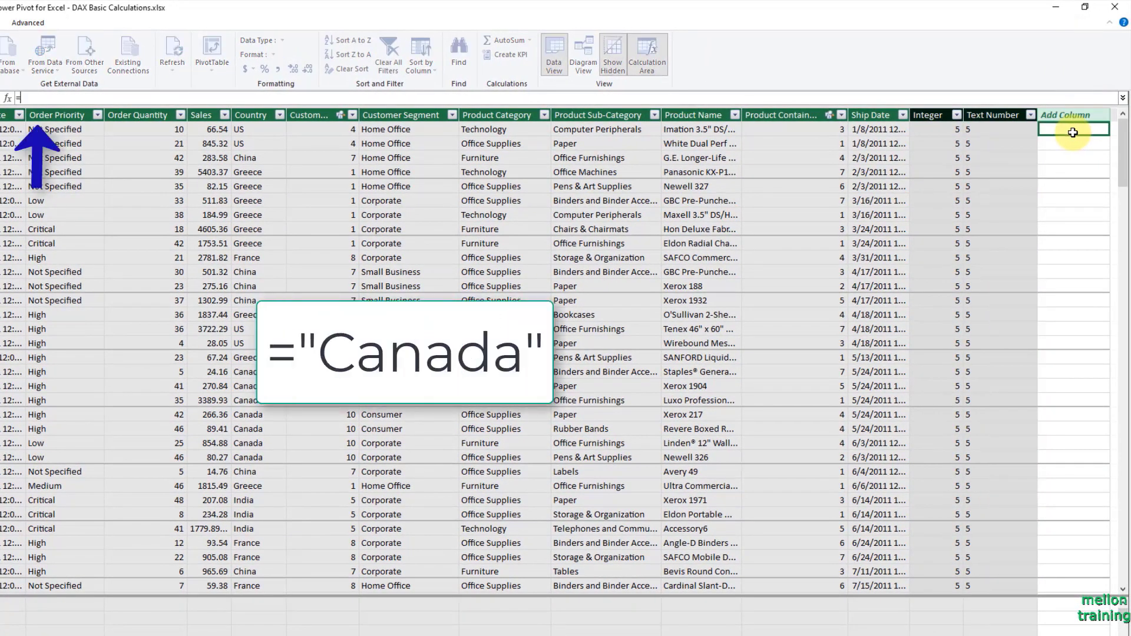
text(="Canada")
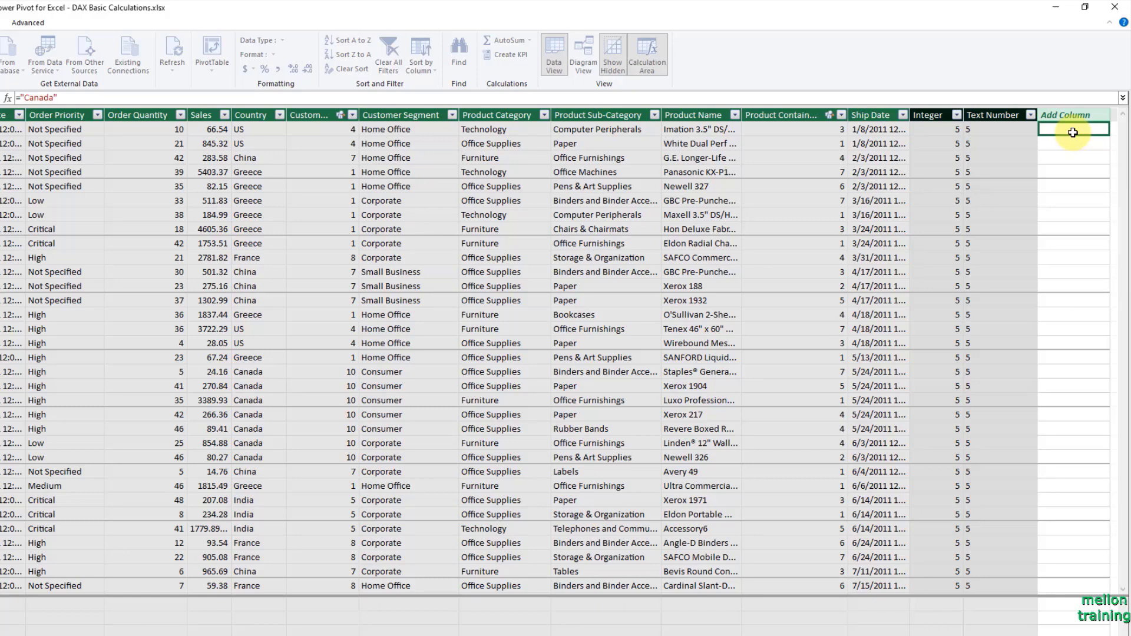
key(Return)
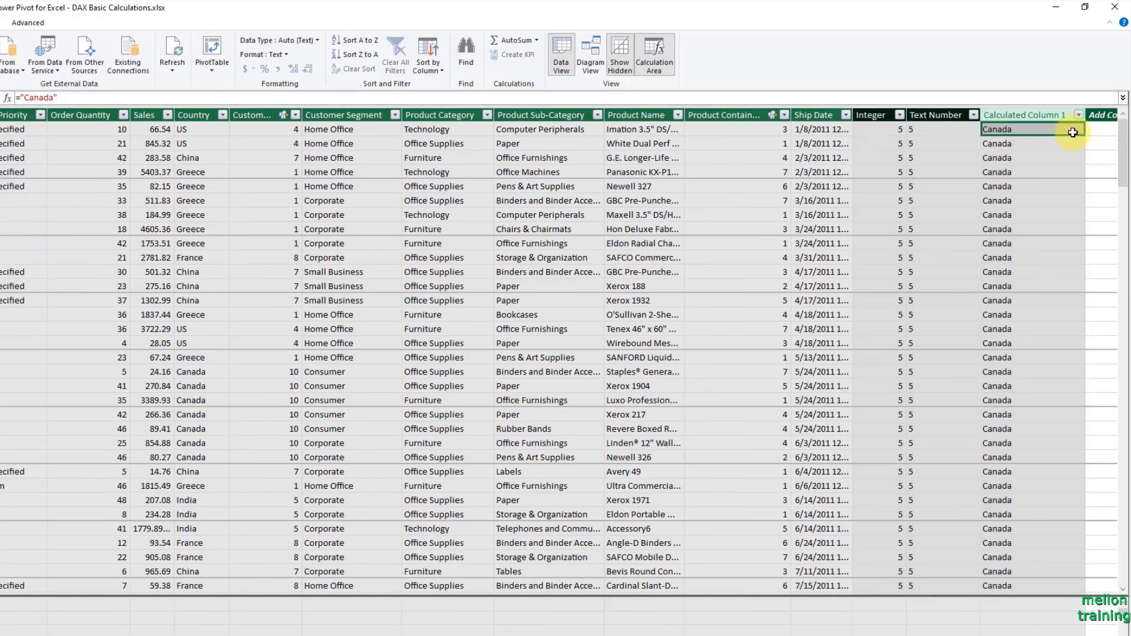
Rename the calculated column that holds Canada as Text and narrow it
right_click(1028, 115)
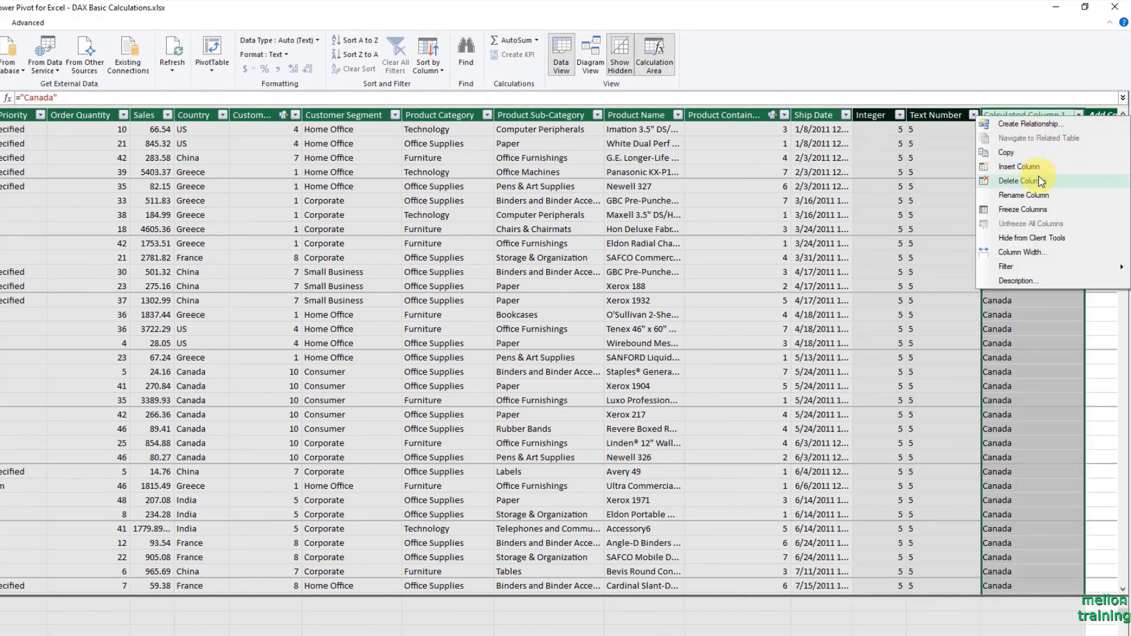
click(1028, 195)
text(Text)
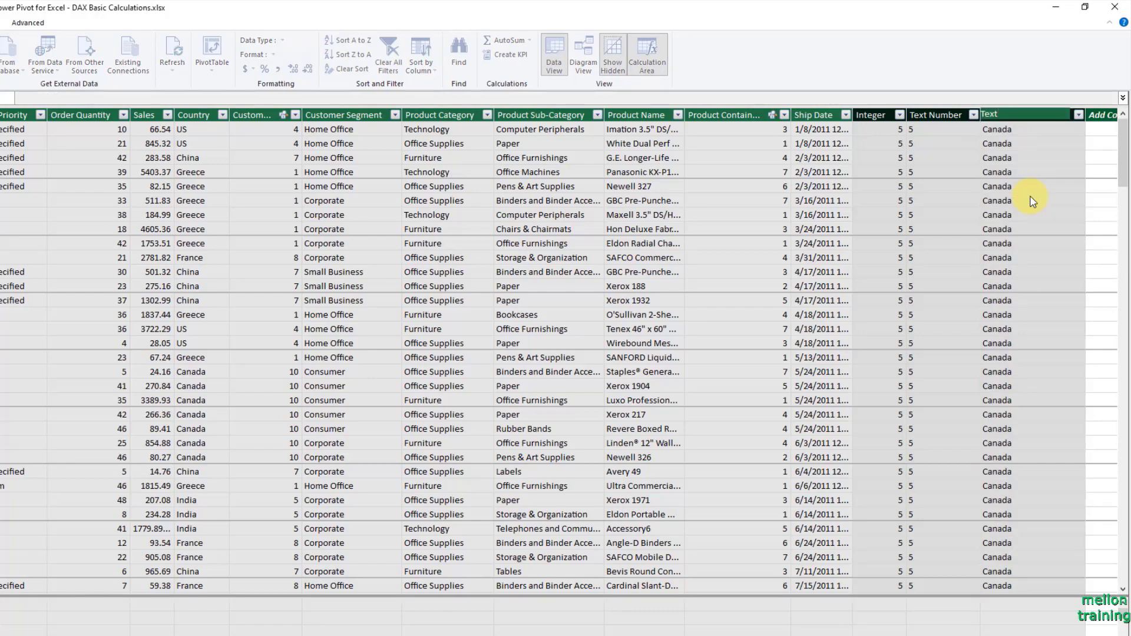
key(Return)
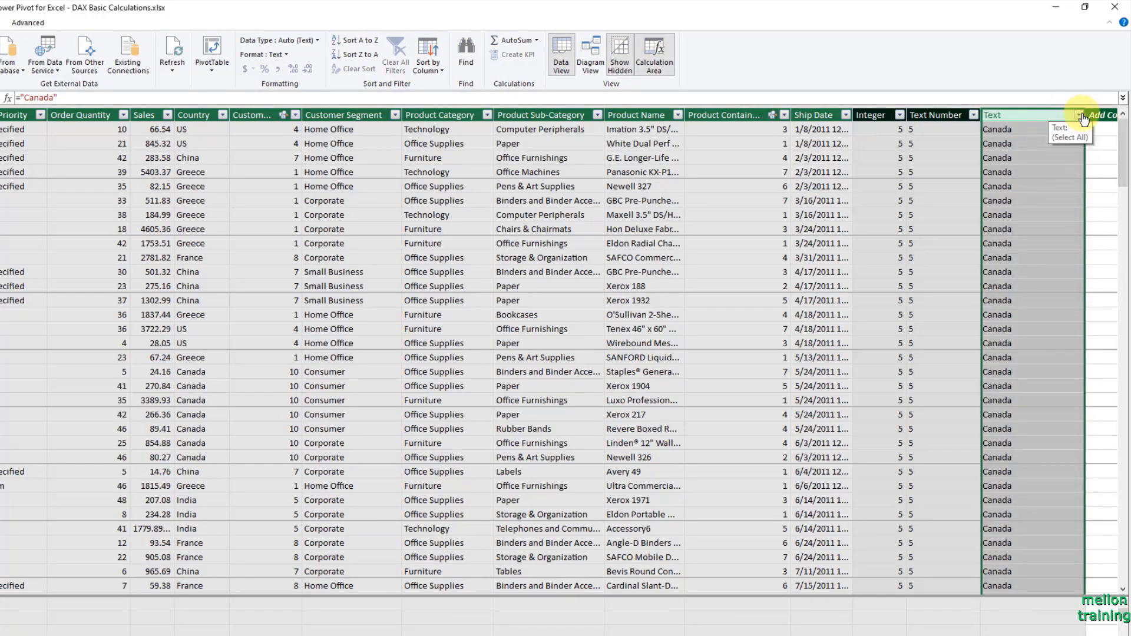
drag(1084, 115, 1037, 115)
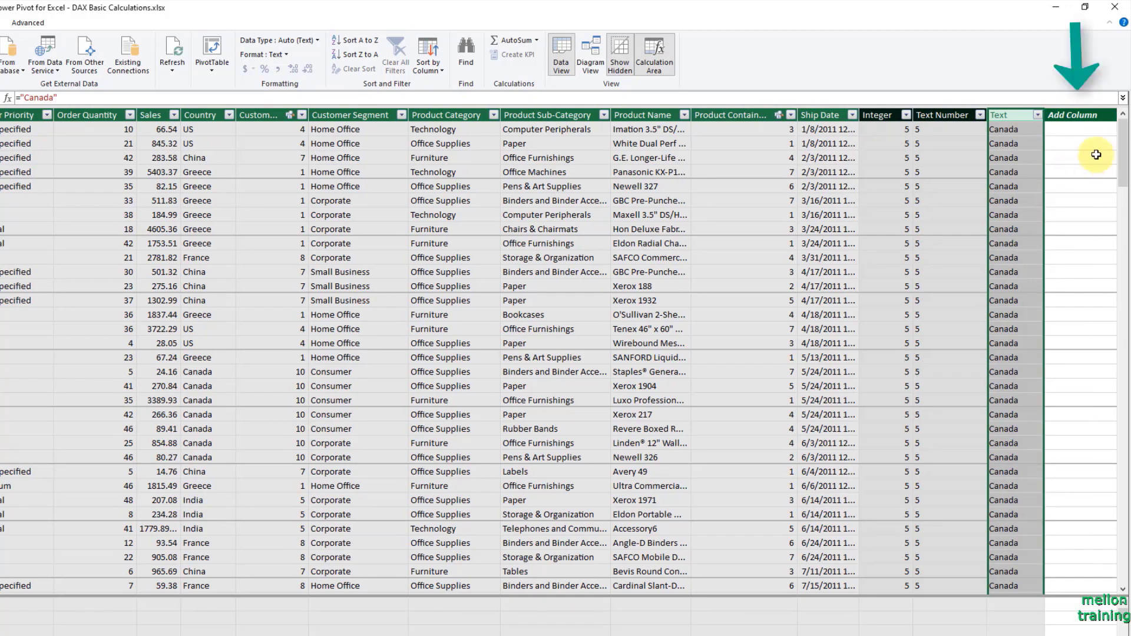
Add a calculated column after Text with the formula =+[Integer]+[Order Date]
click(1086, 131)
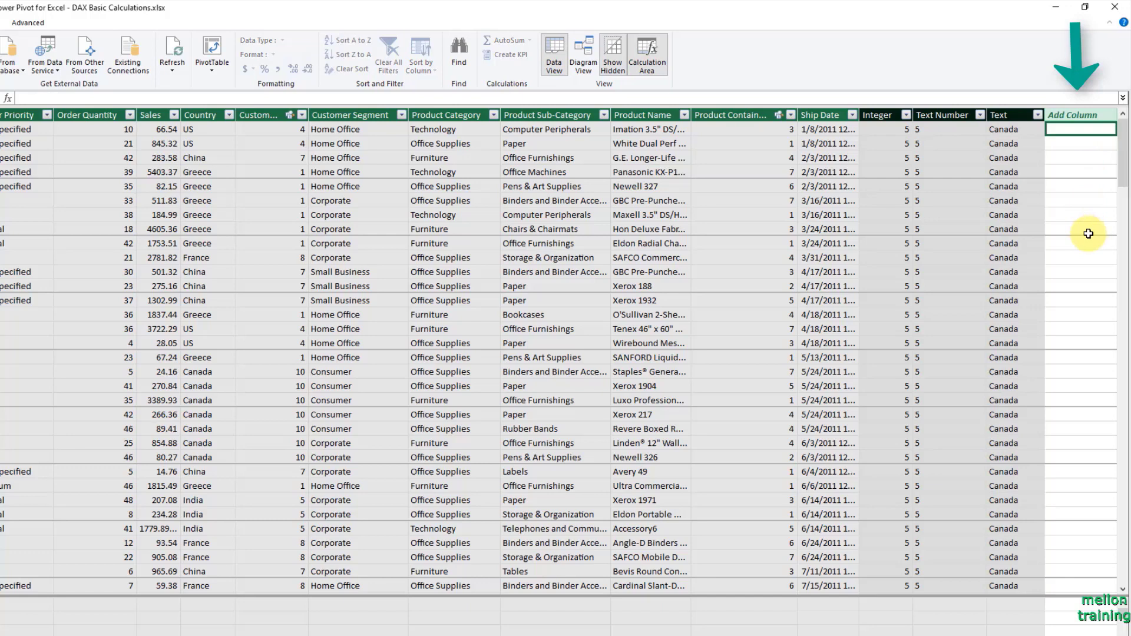
text(=+)
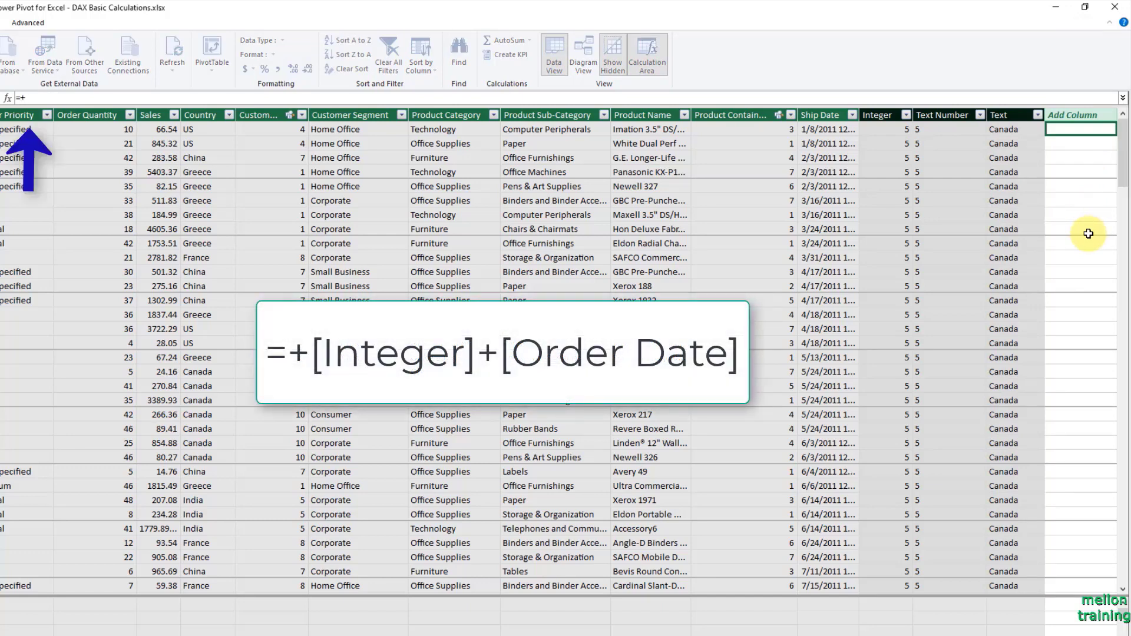
text([Inte)
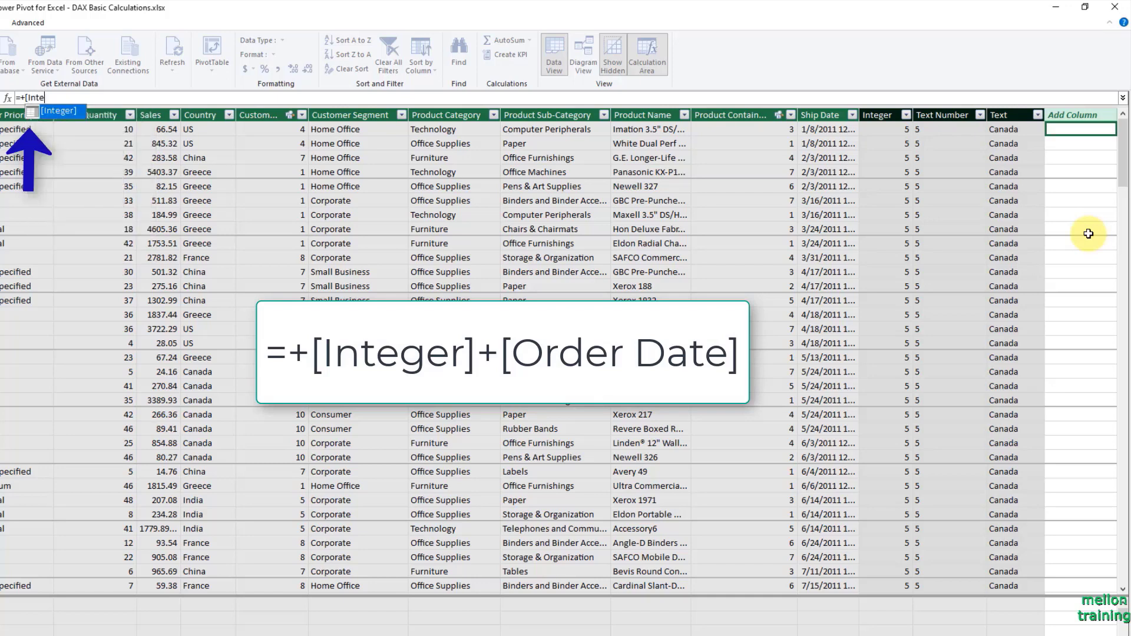
key(Tab)
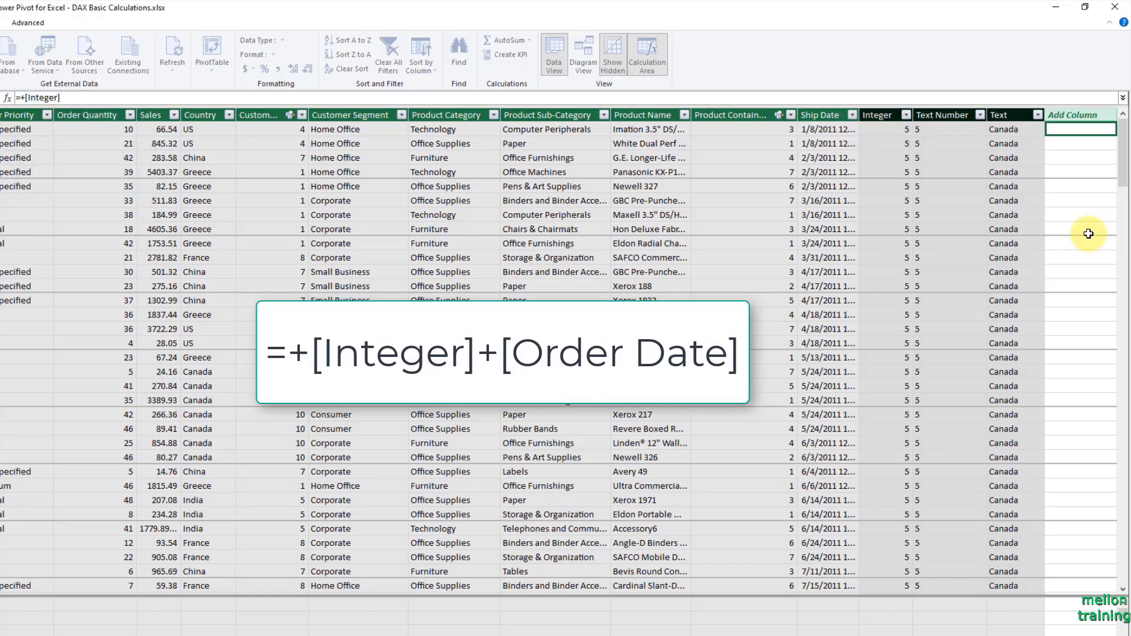
text(+[Or)
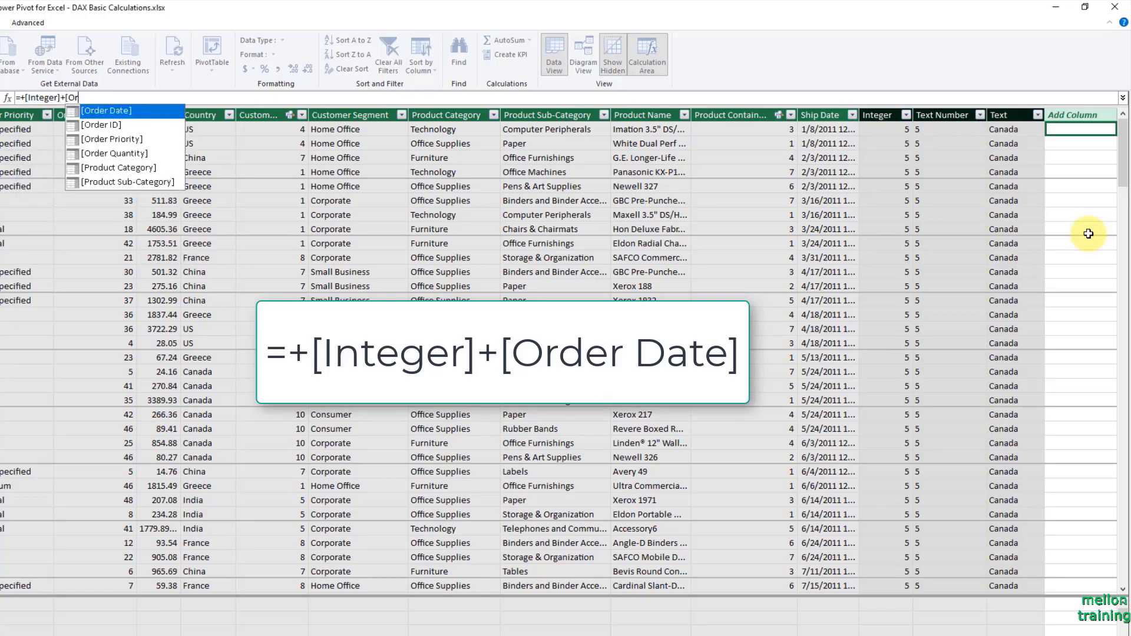
key(Tab)
key(Return)
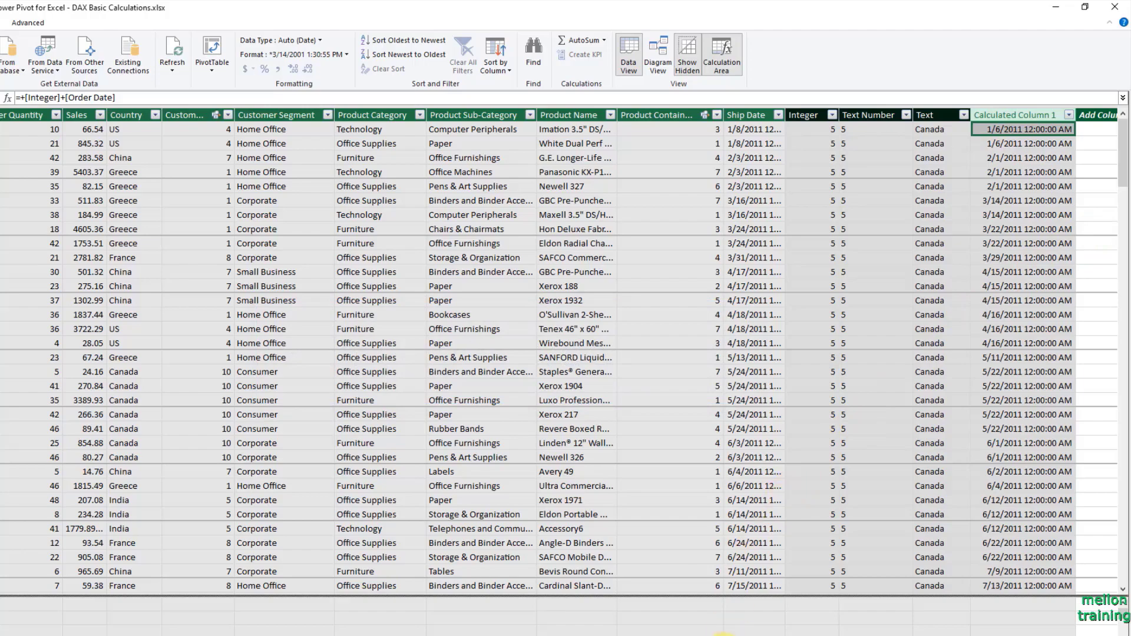
Compare the first order's Order Date with its date in the new calculated column
drag(707, 635, 583, 635)
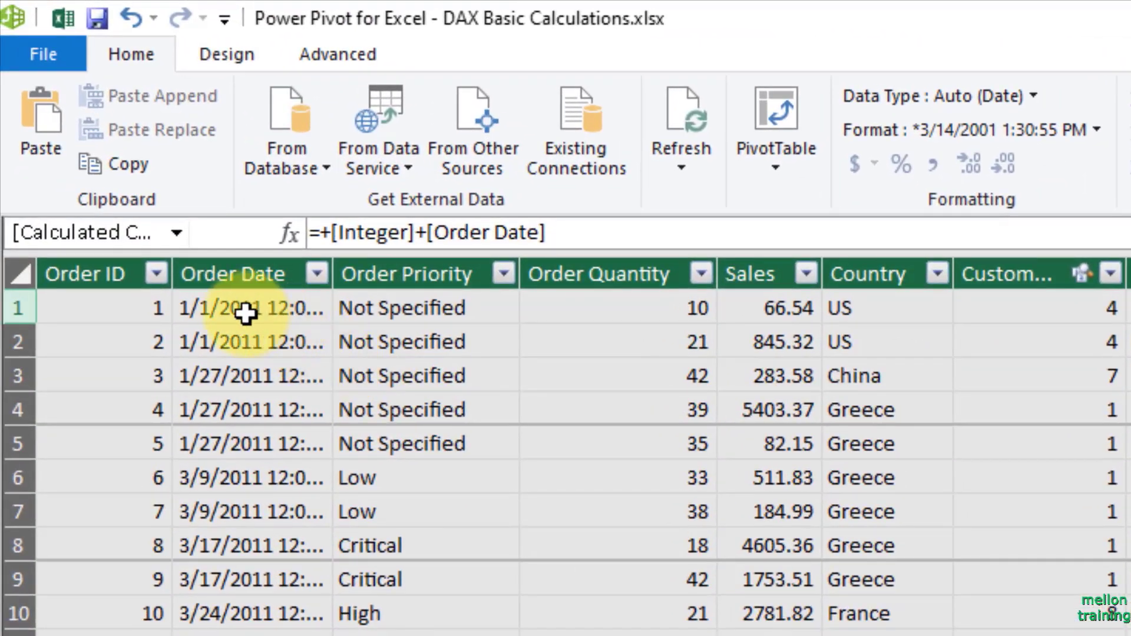
click(245, 314)
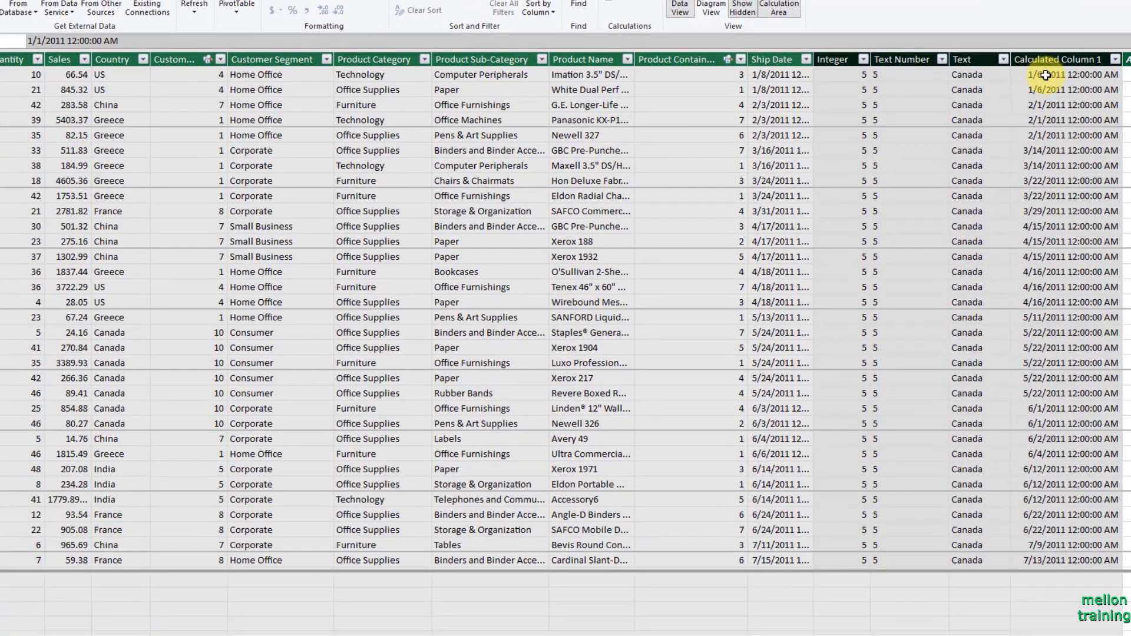
click(863, 140)
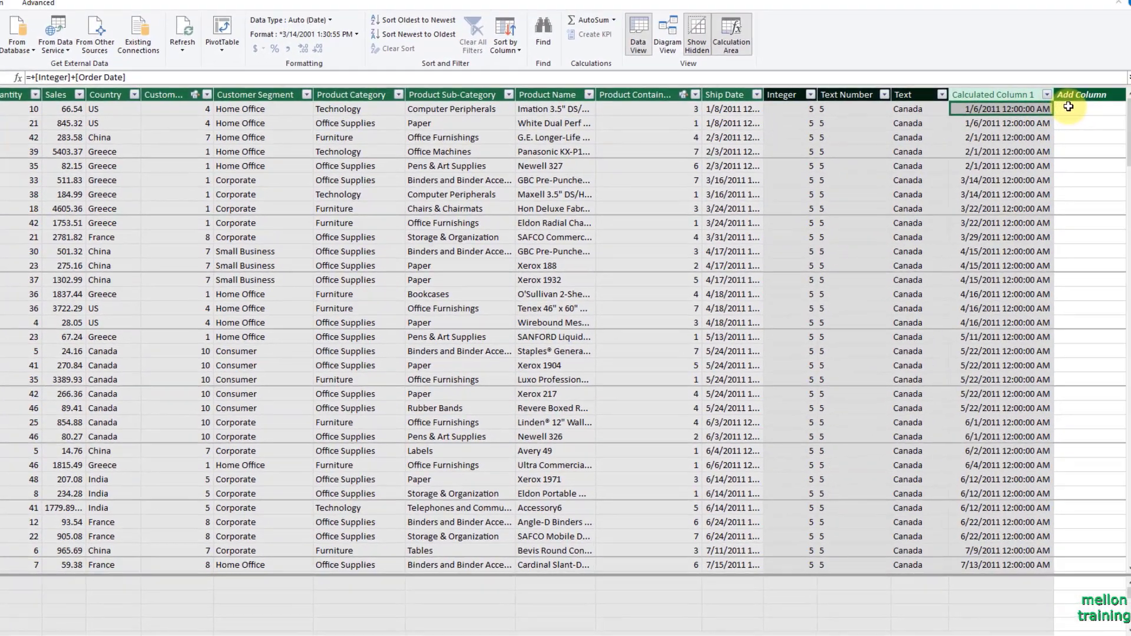
Add a calculated column after Calculated Column 1 with the formula =+[Order Date]+[Text Number]
click(1067, 110)
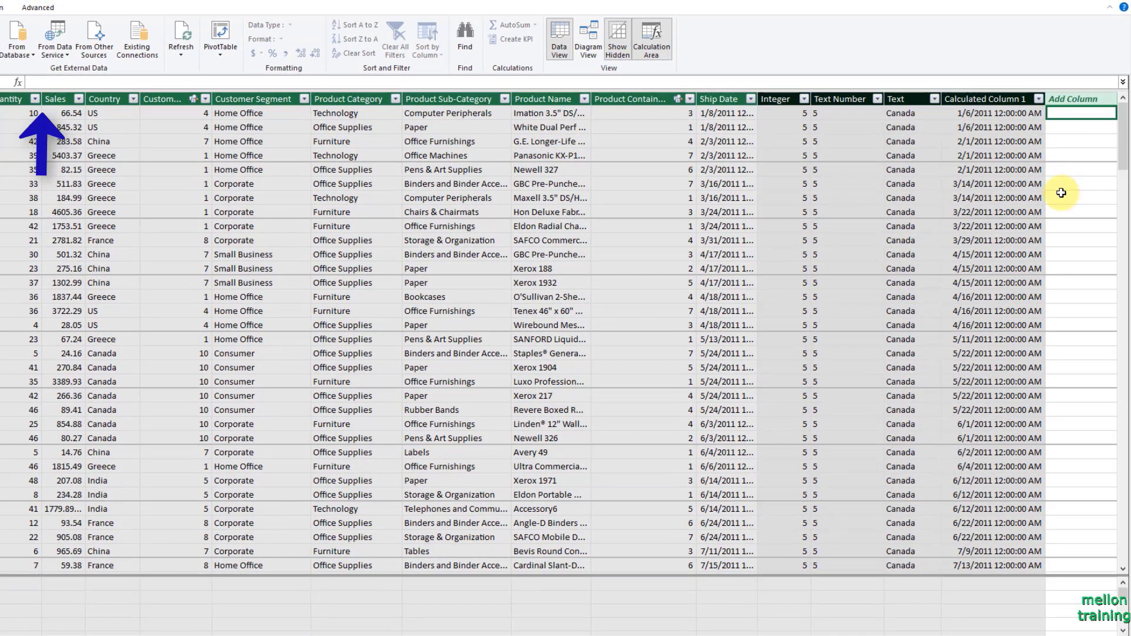
click(124, 83)
text(=+)
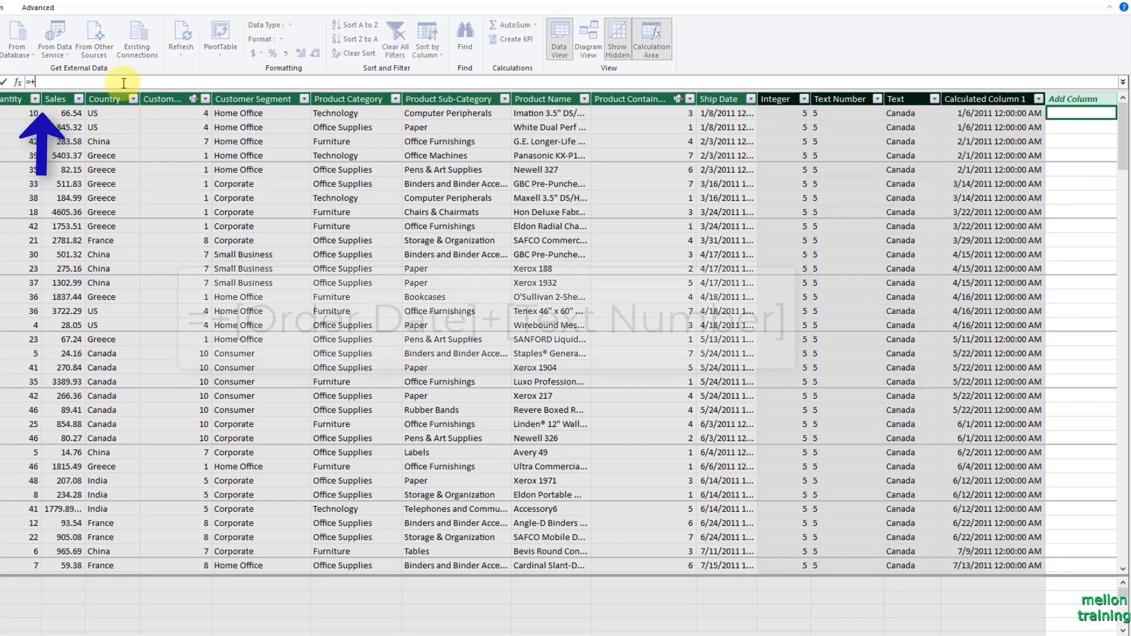
text([orde)
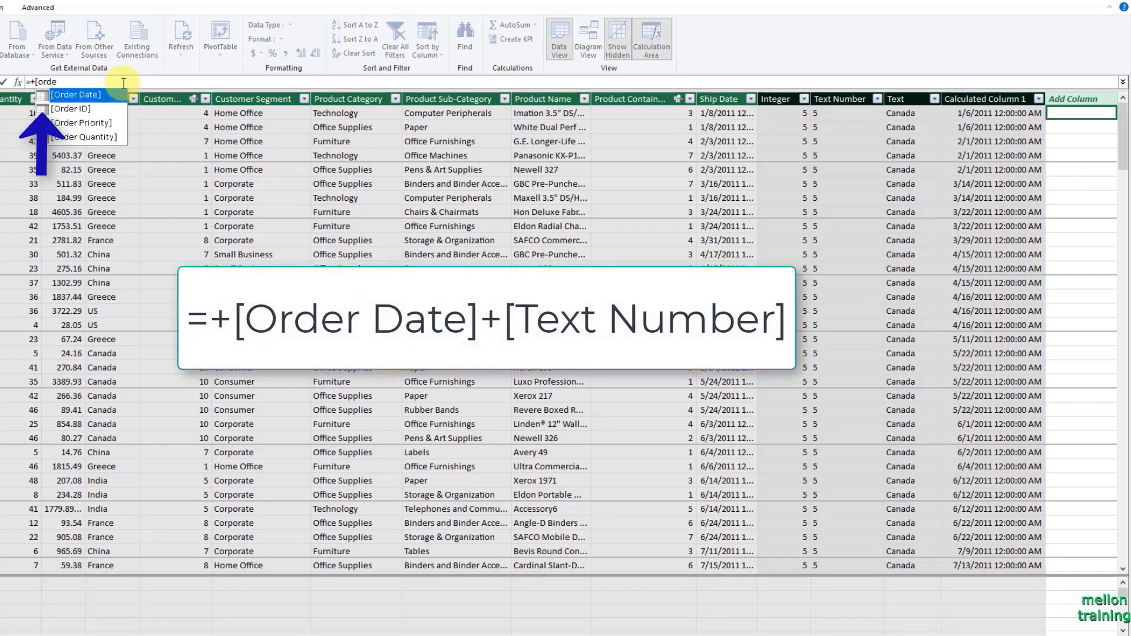
key(Tab)
text(+)
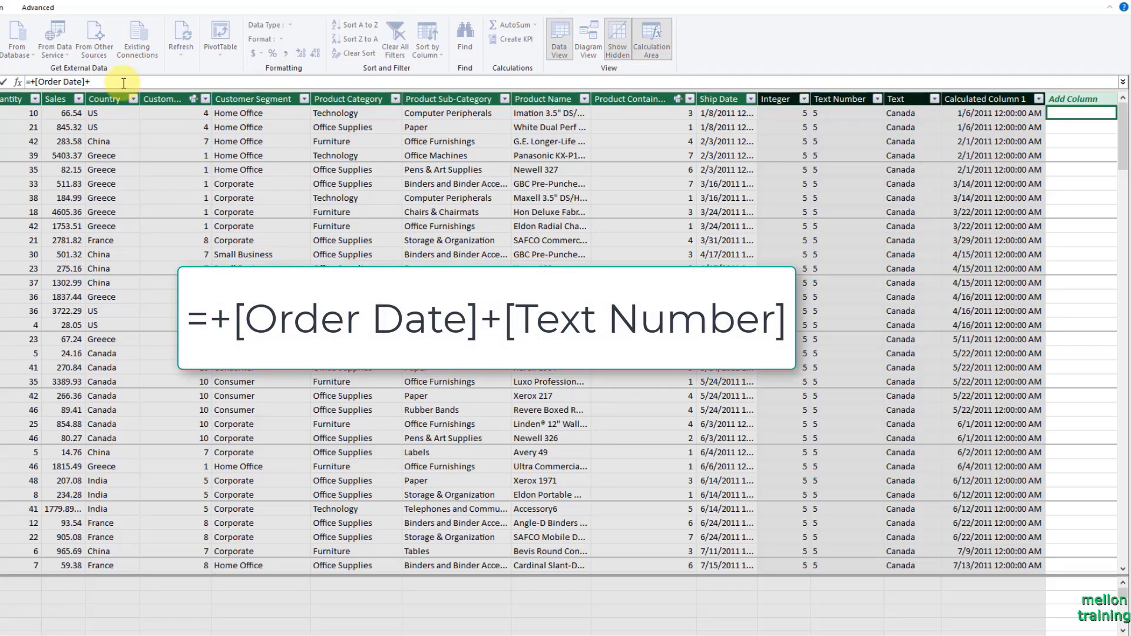
text([)
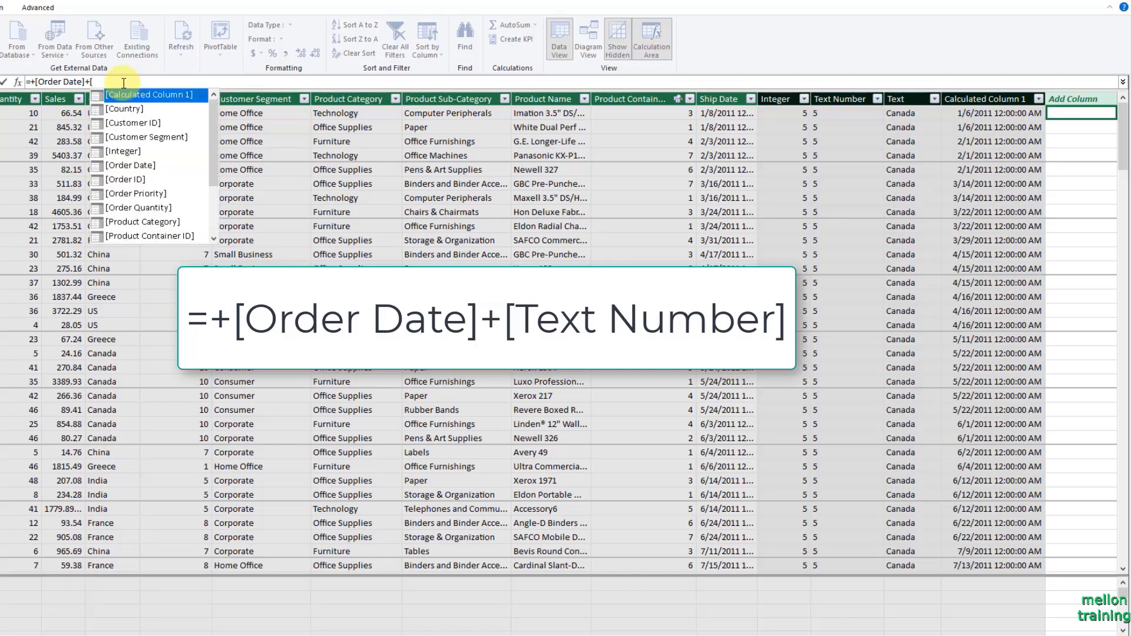
text(text)
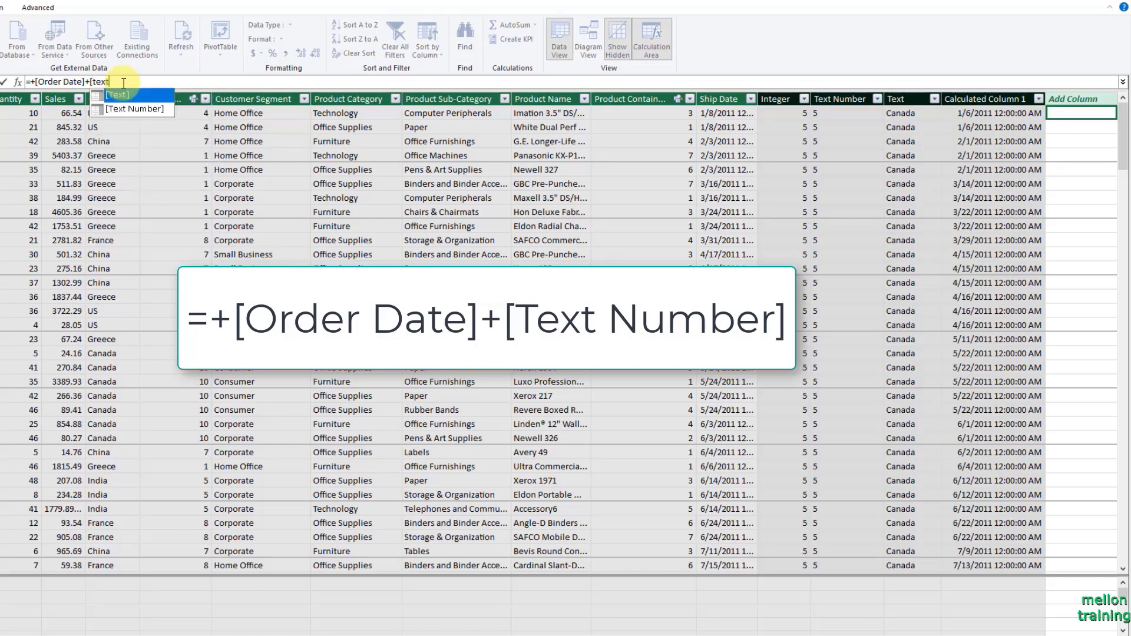
key(Down)
key(Tab)
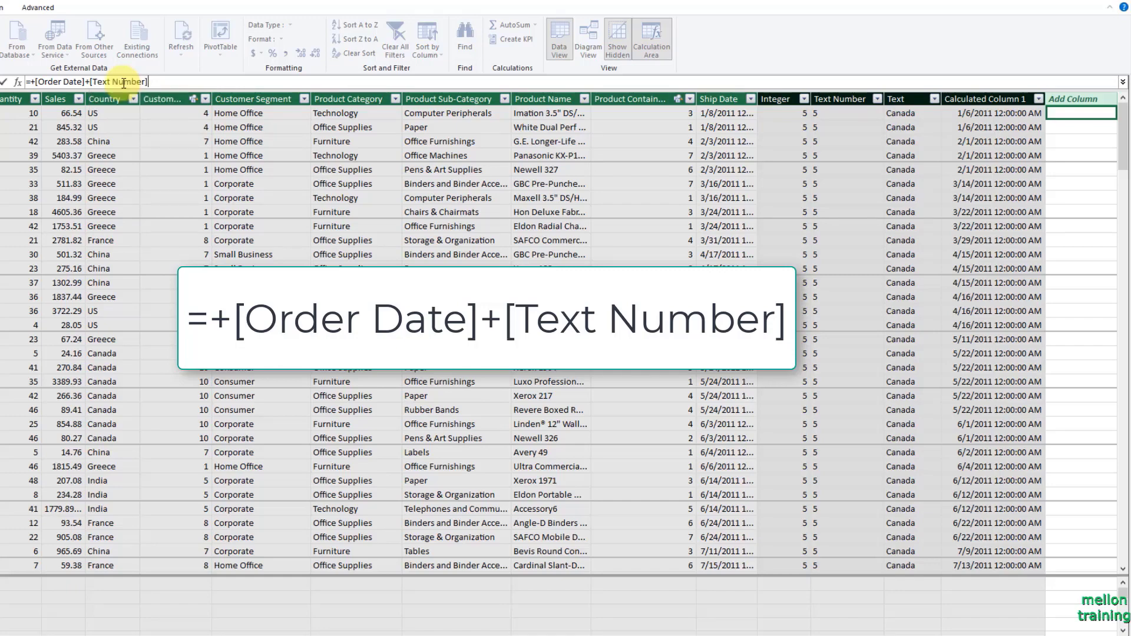
key(Return)
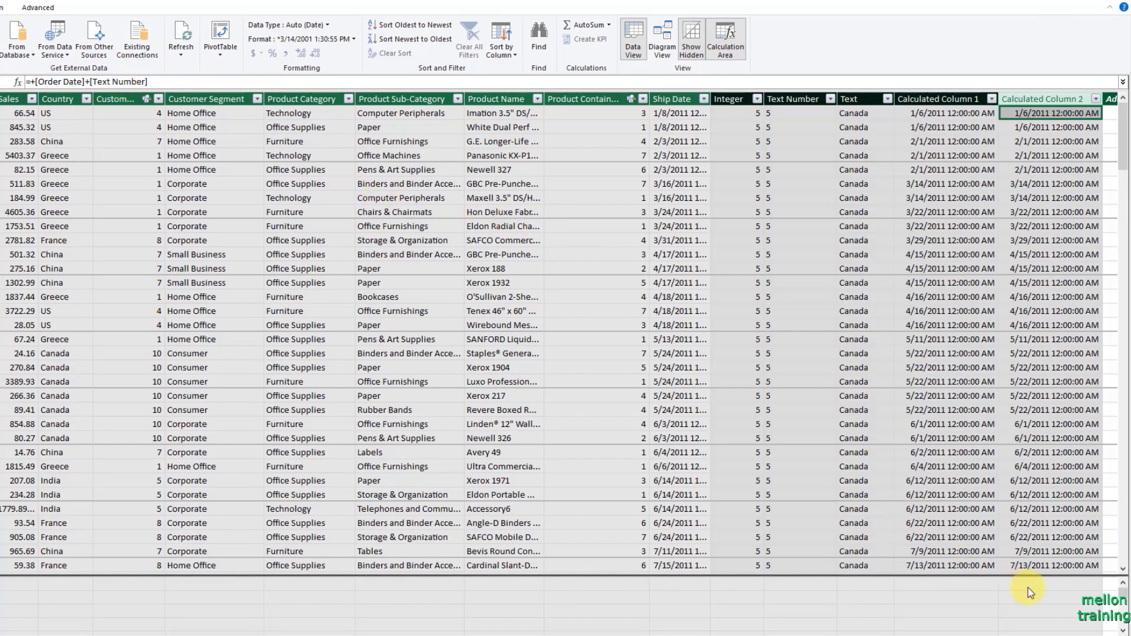
Add a calculated column after Calculated Column 2 with the formula =+[Order Date]+[Text]
click(1111, 635)
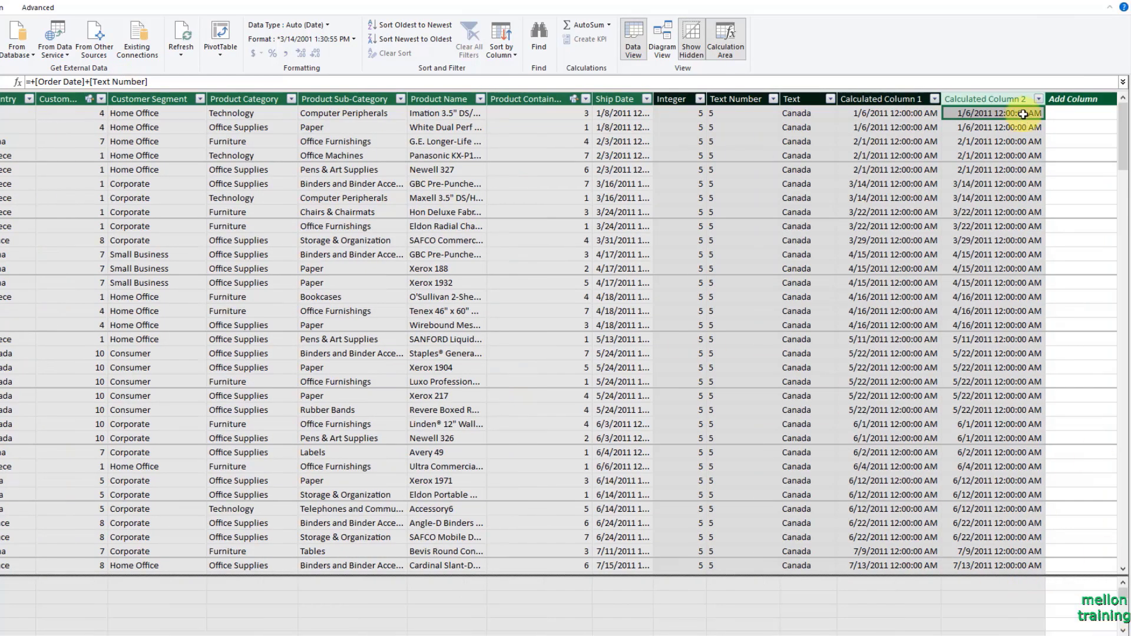
click(1083, 112)
text(=)
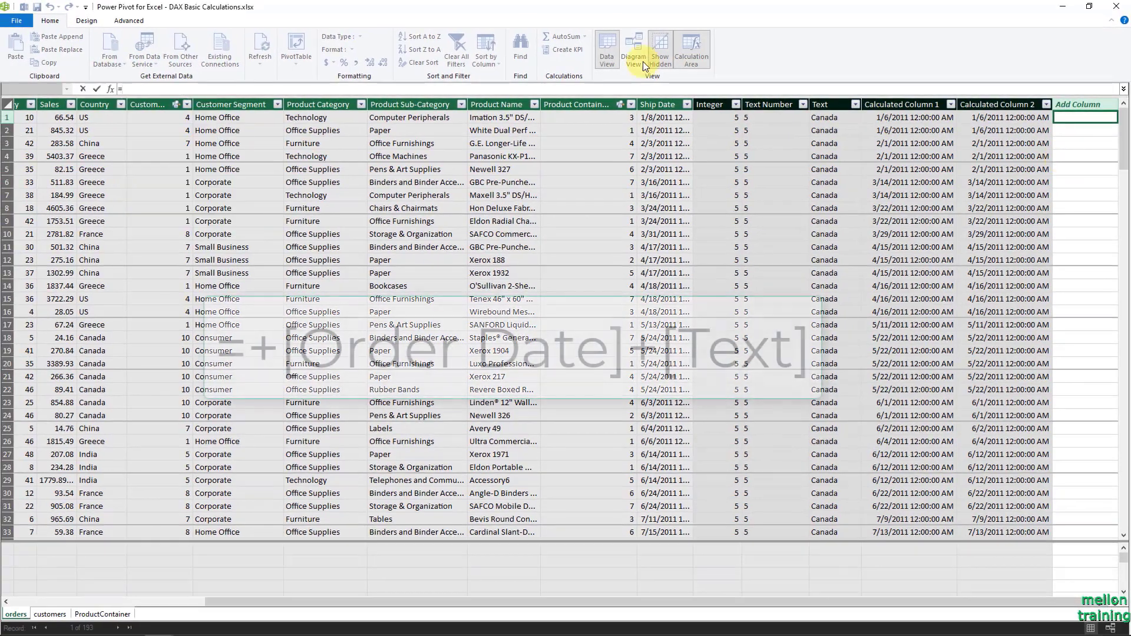
text(+[order)
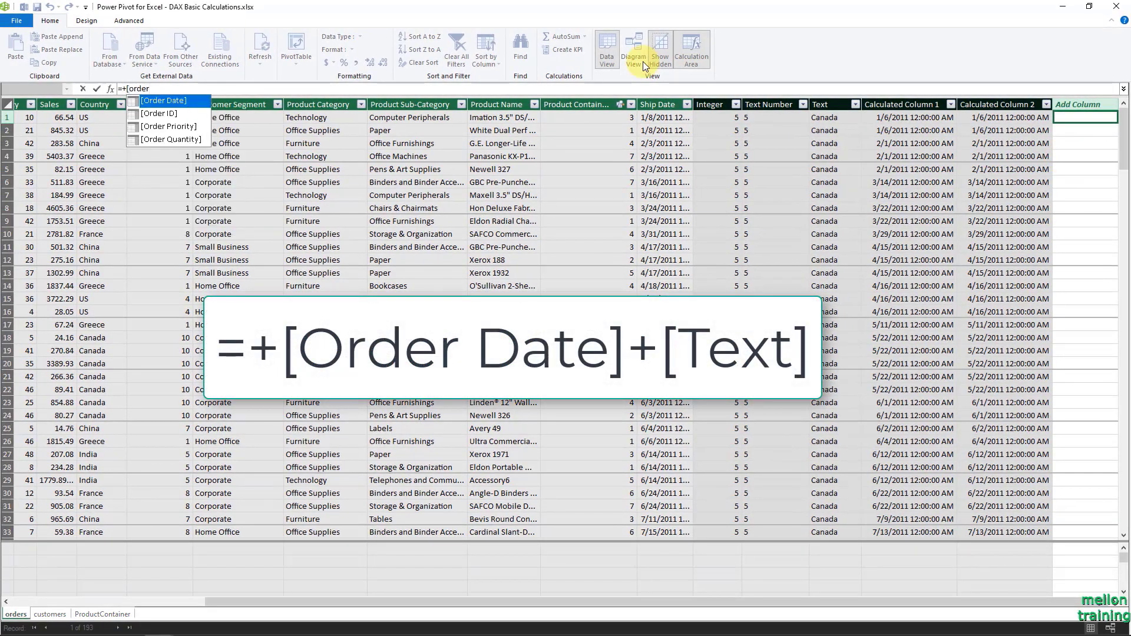
key(Tab)
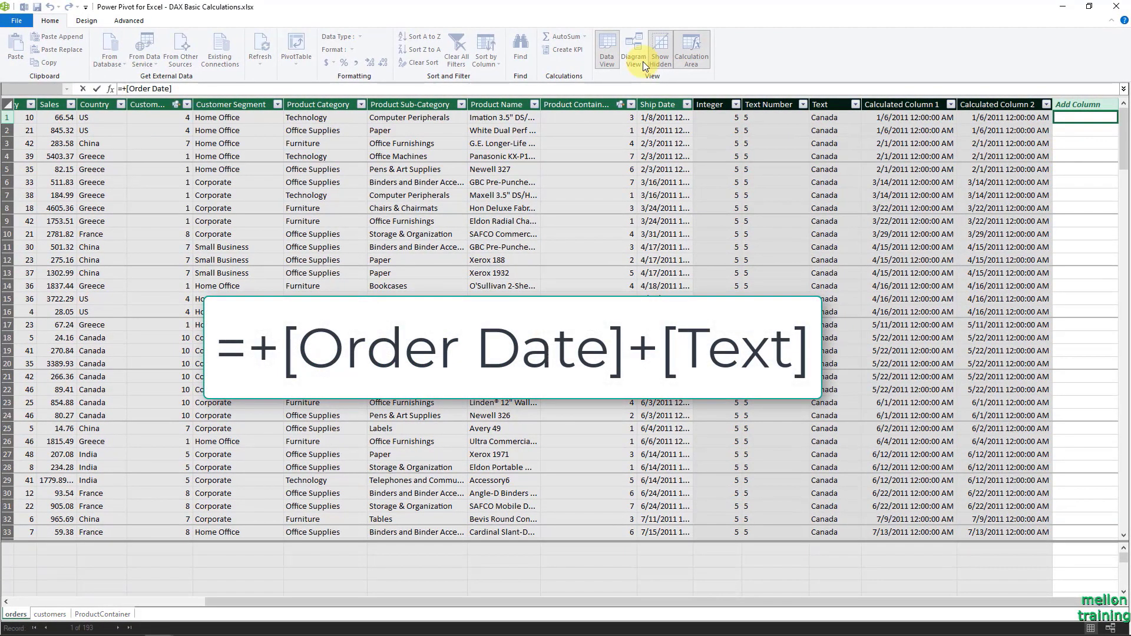
text(+[Te)
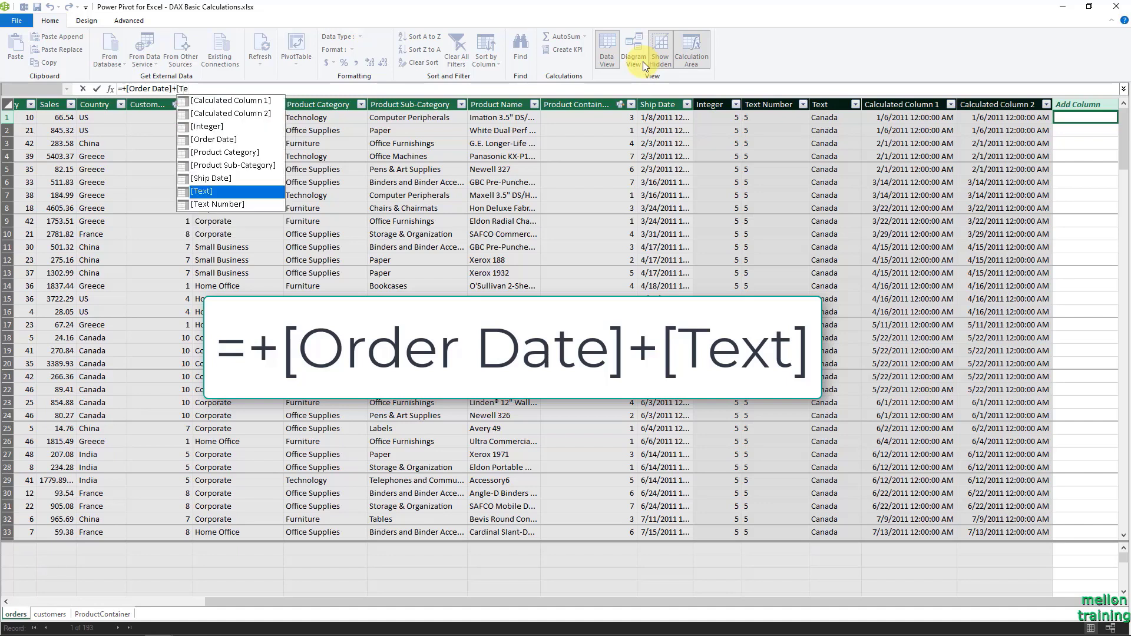
key(Tab)
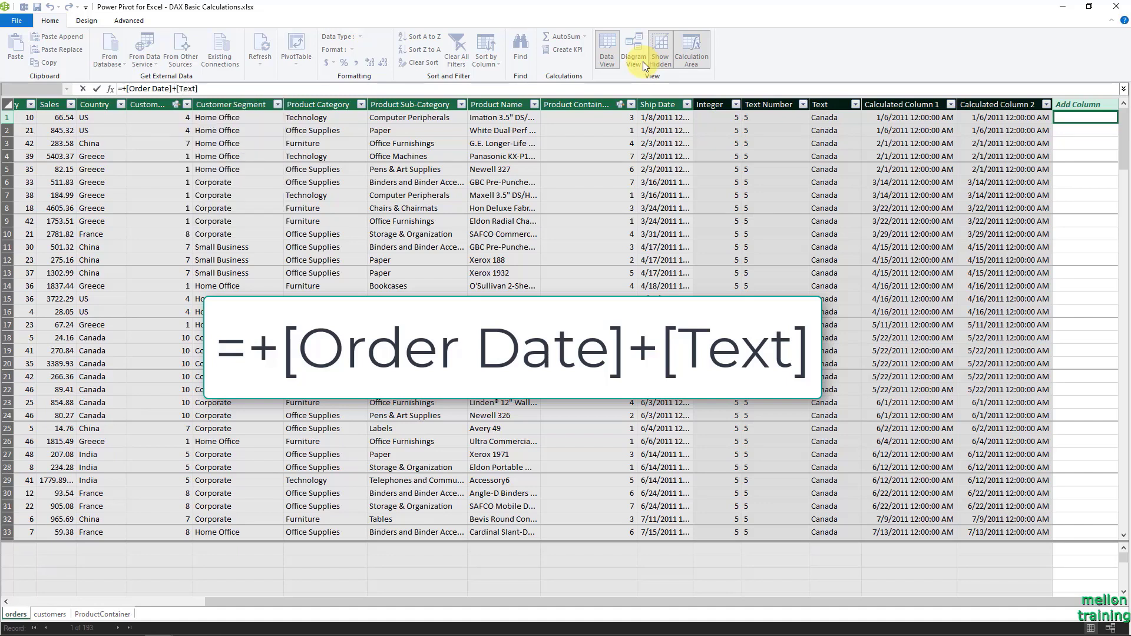
key(Return)
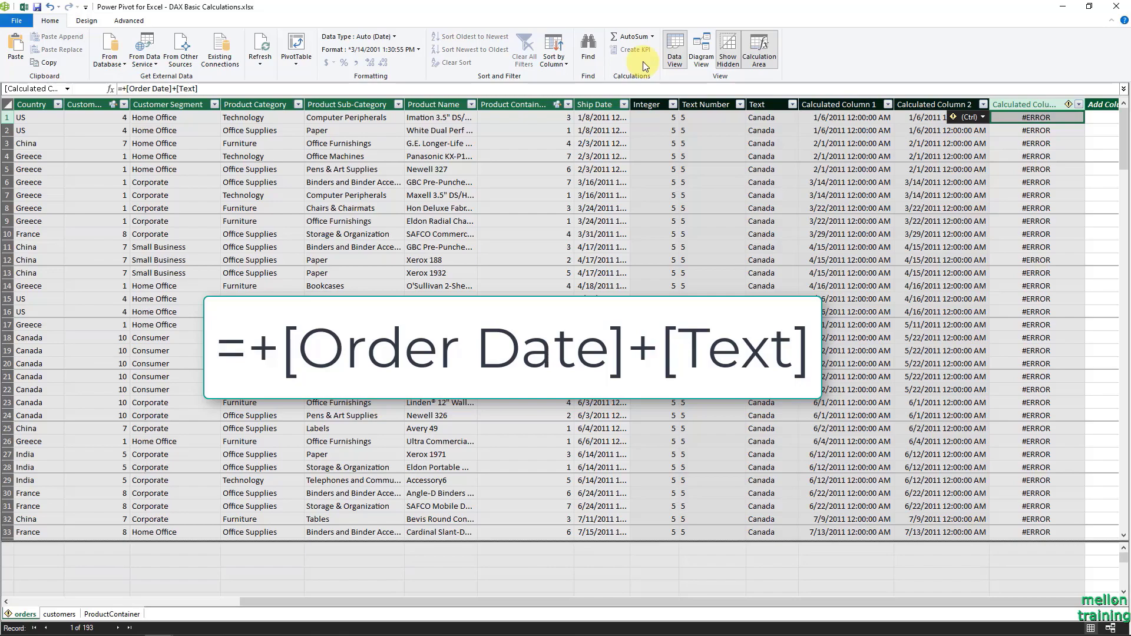
Show the error details for the calculated column that adds Order Date and Text
click(984, 117)
click(986, 130)
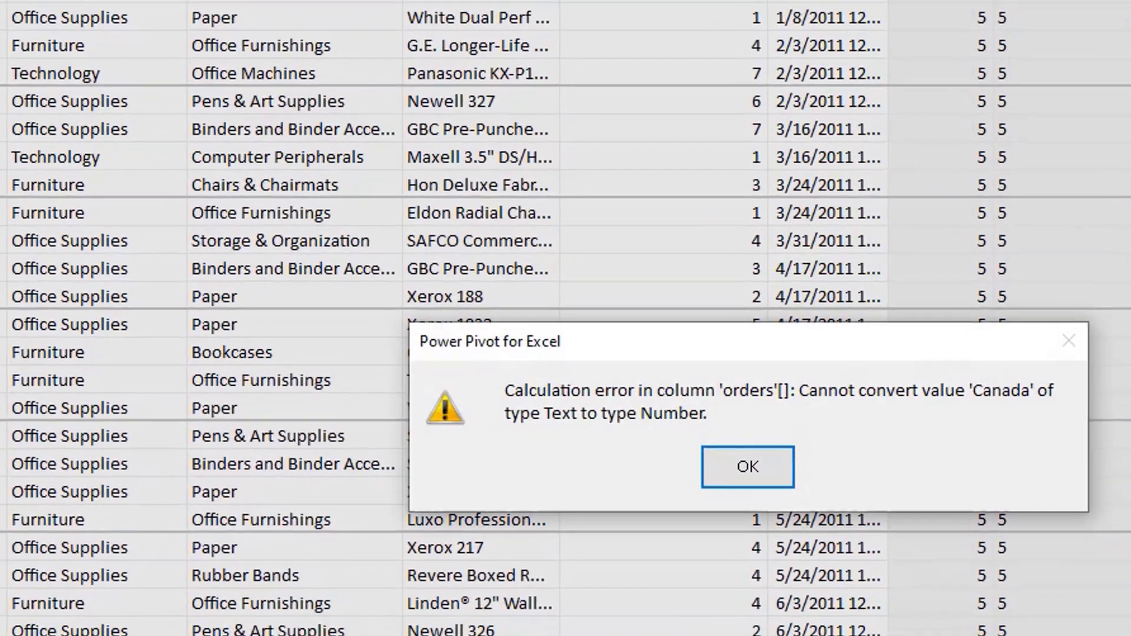